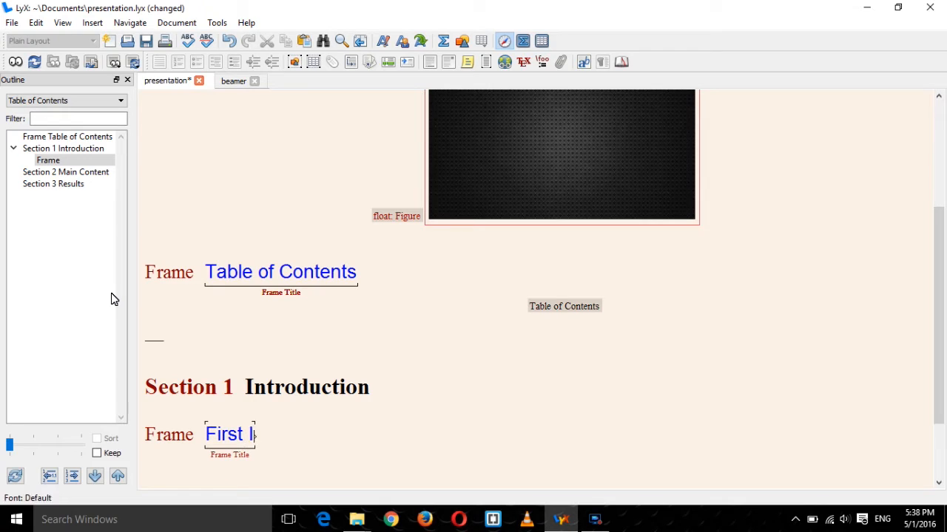
Complete the frame title as "First Introductory Frame" and enter the body text "This is some garbage text in this frame. that doesn't mean anything".
{"action": "type", "text": "uctory Frame"}
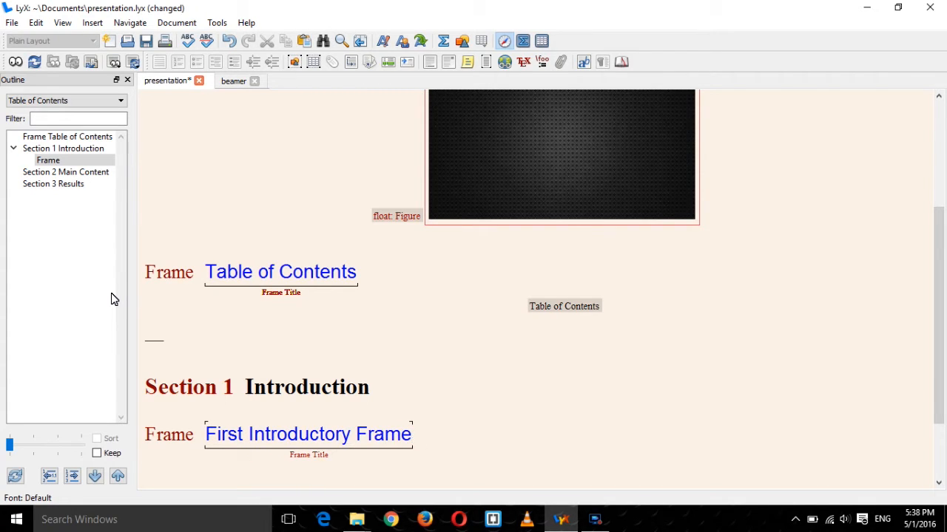
{"action": "key", "text": "Return"}
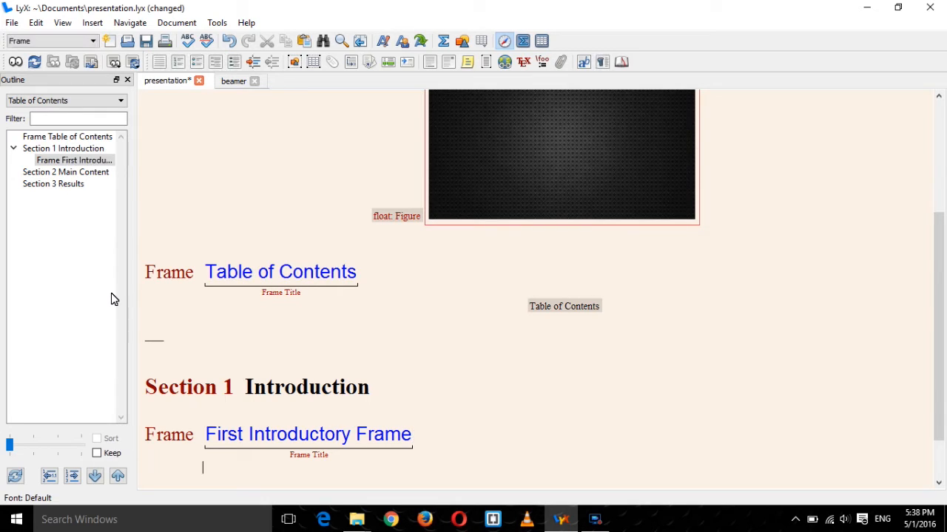
{"action": "type", "text": "This is some garbag"}
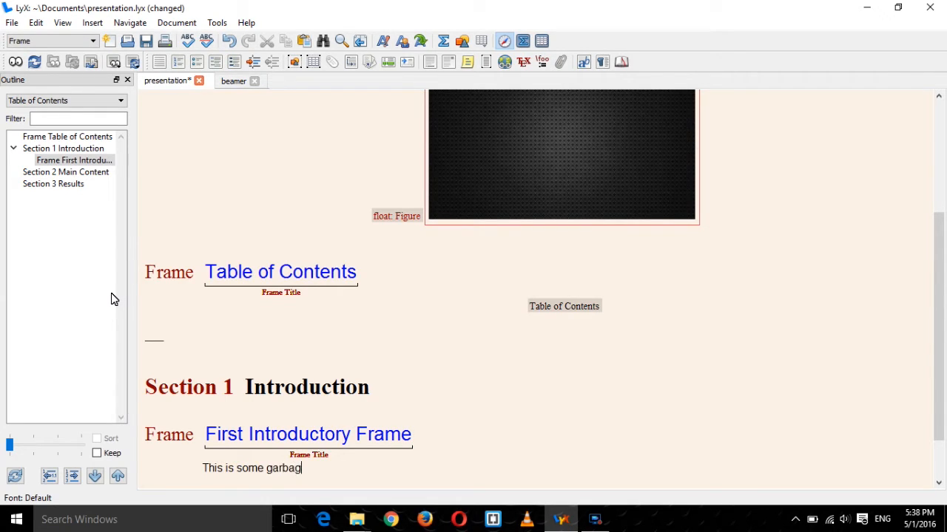
{"action": "type", "text": "e text in this fream"}
{"action": "key", "text": "BackSpace"}
{"action": "type", "text": "ame. that doesn"}
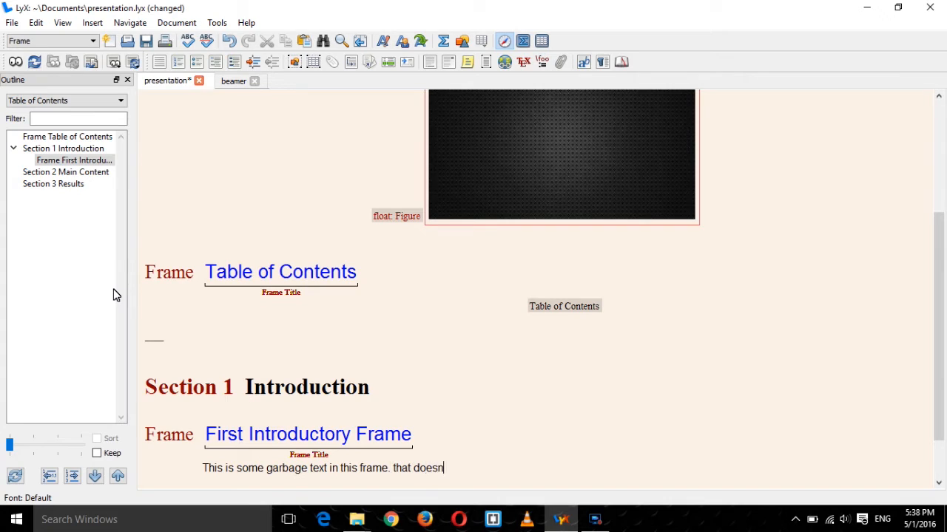
{"action": "type", "text": "'t mean anything"}
Copy the body text of the first introductory frame and append it twice in the same paragraph, separating the copies with periods.
{"action": "left_click_drag", "start_coordinate": [556, 473], "coordinate": [209, 362]}
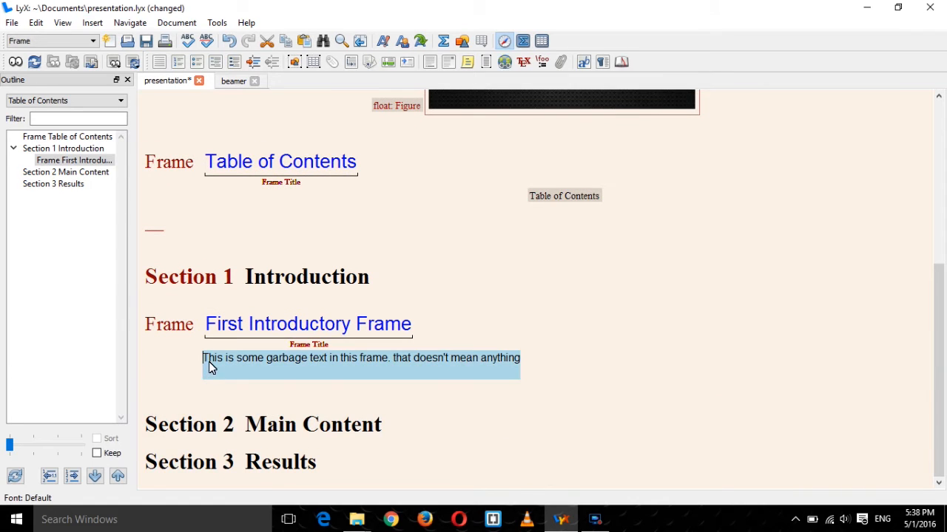
{"action": "key", "text": "ctrl+c"}
{"action": "left_click", "coordinate": [548, 355]}
{"action": "type", "text": "."}
{"action": "key", "text": "ctrl+v"}
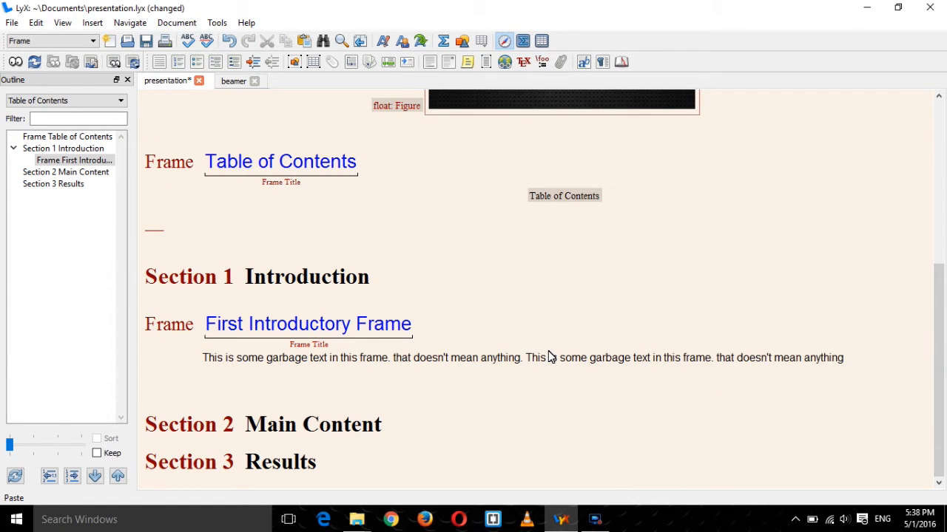
{"action": "type", "text": "."}
{"action": "key", "text": "ctrl+v"}
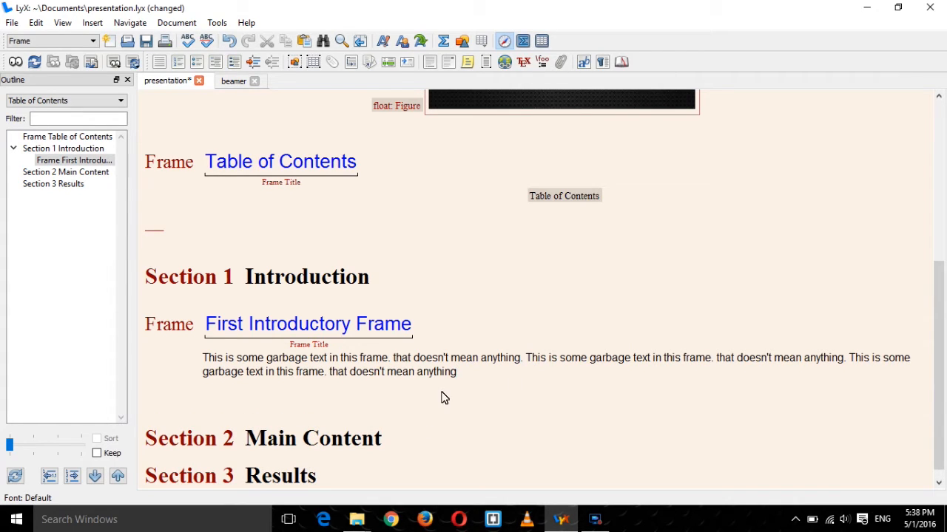
Add a Separator paragraph after the body text of the First Introductory Frame.
{"action": "key", "text": "Return"}
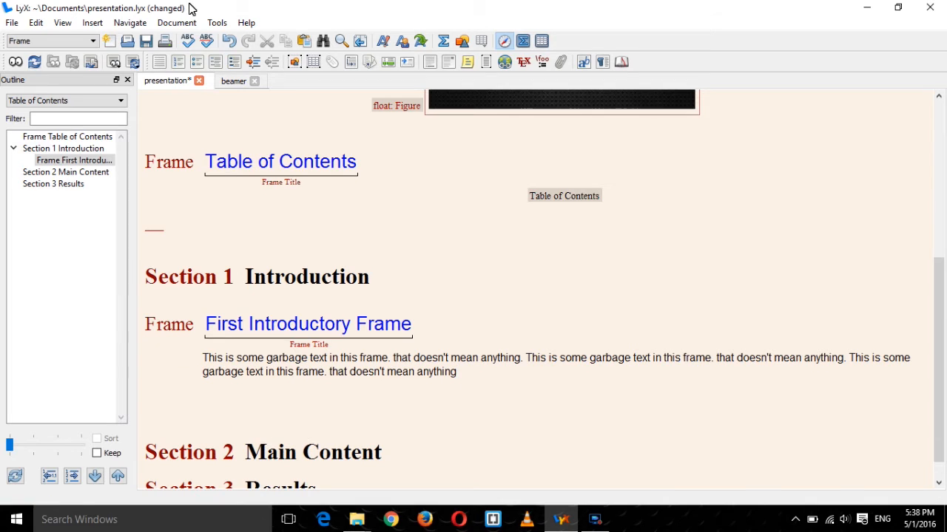
{"action": "left_click", "coordinate": [74, 45]}
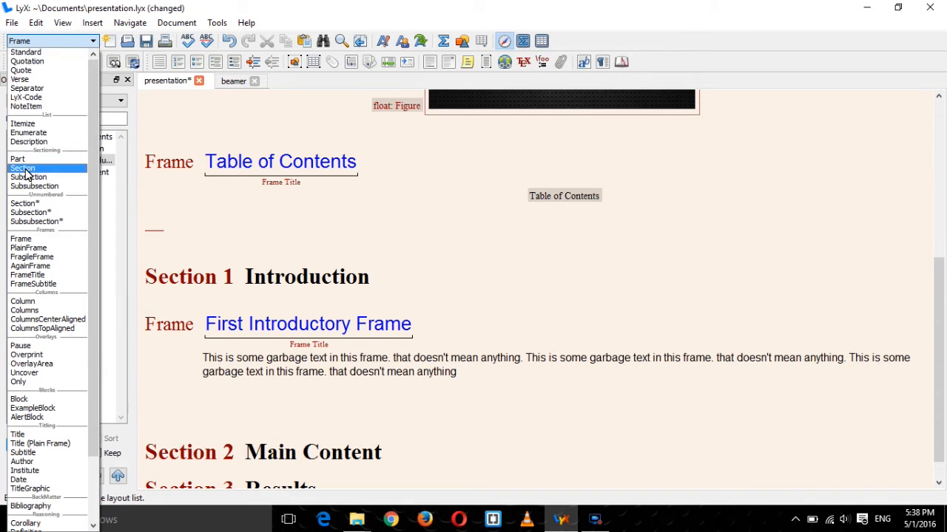
{"action": "left_click", "coordinate": [28, 88]}
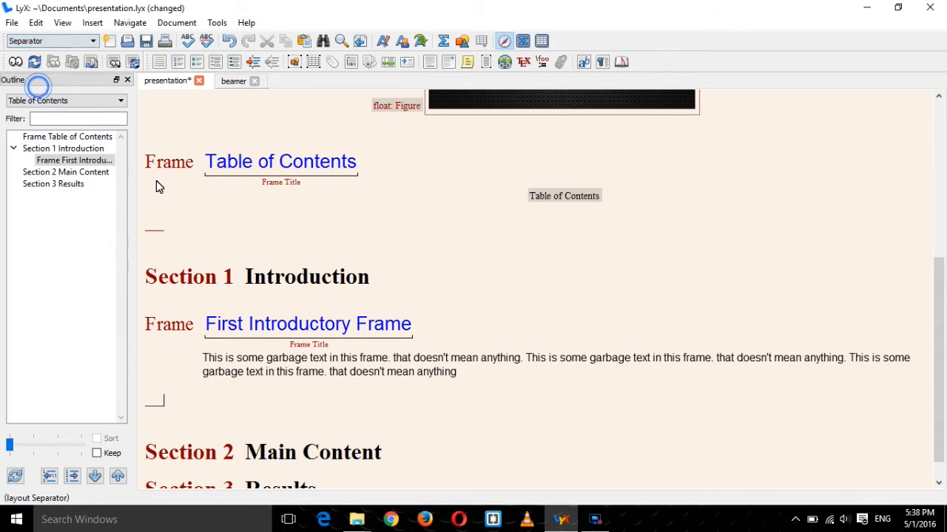
Preview the presentation as PDF, follow the Introduction link in its table of contents, and close the preview.
{"action": "left_click", "coordinate": [15, 65]}
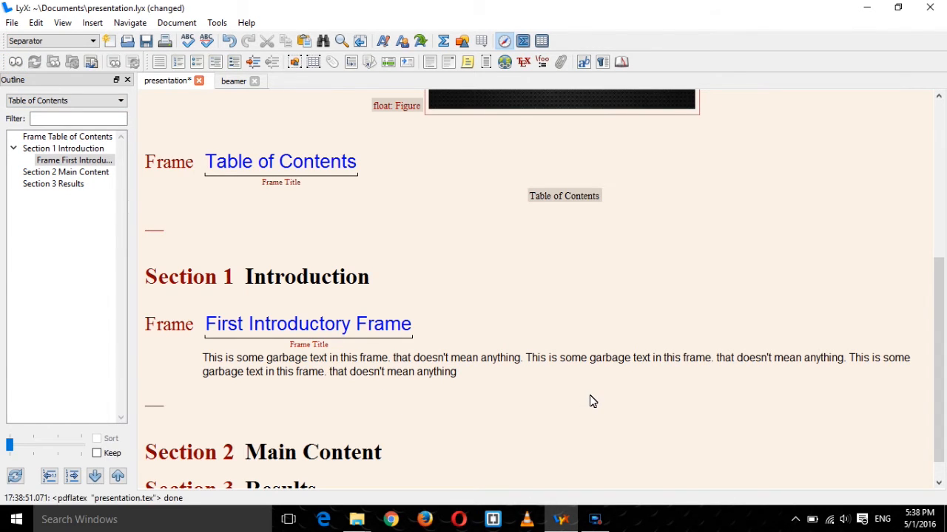
{"action": "scroll", "coordinate": [579, 318], "scroll_direction": "down", "scroll_amount": 1}
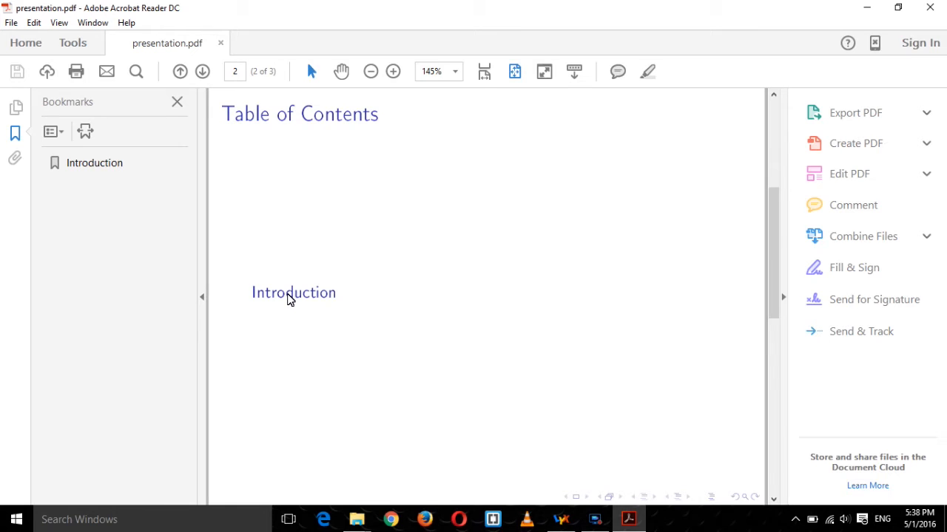
{"action": "left_click", "coordinate": [289, 296]}
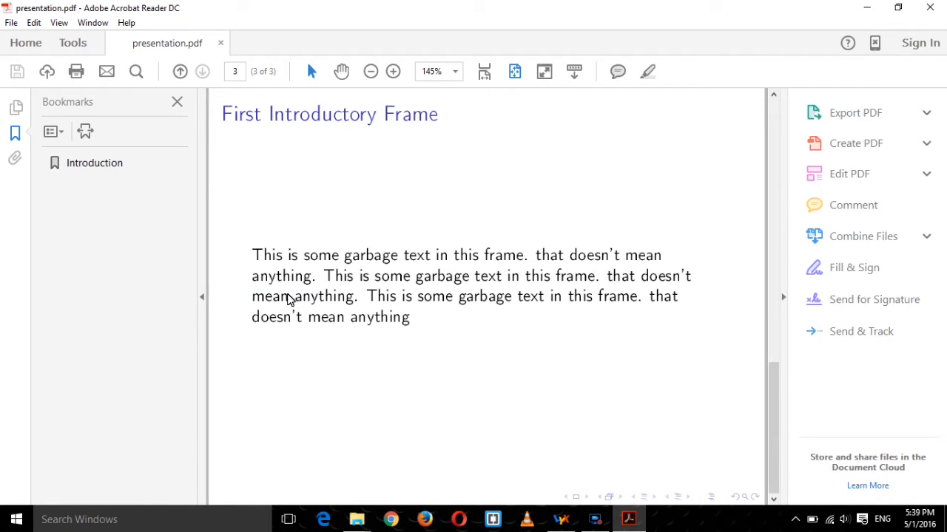
{"action": "left_click", "coordinate": [927, 9]}
Insert a PlainFrame after the separator below the First Introductory Frame and title it "Plain Frame title".
{"action": "left_click", "coordinate": [204, 399]}
{"action": "key", "text": "Return"}
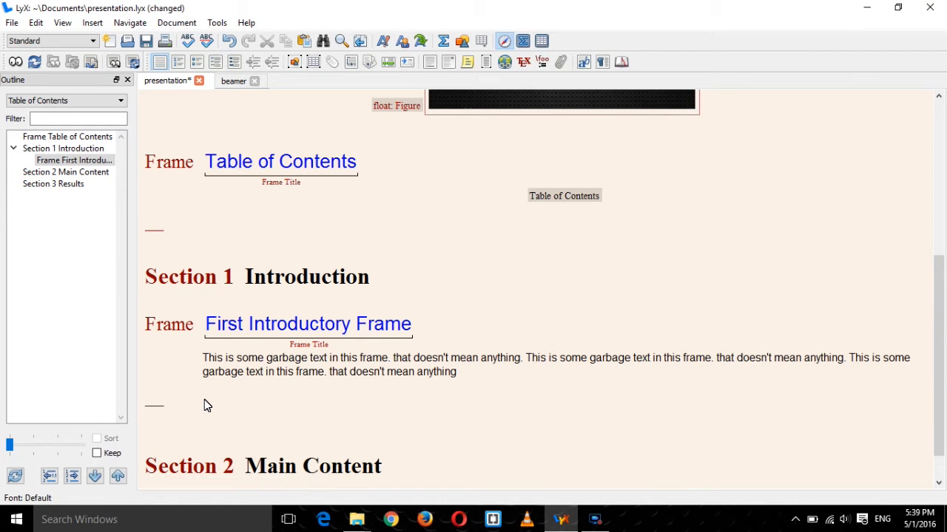
{"action": "left_click", "coordinate": [94, 43]}
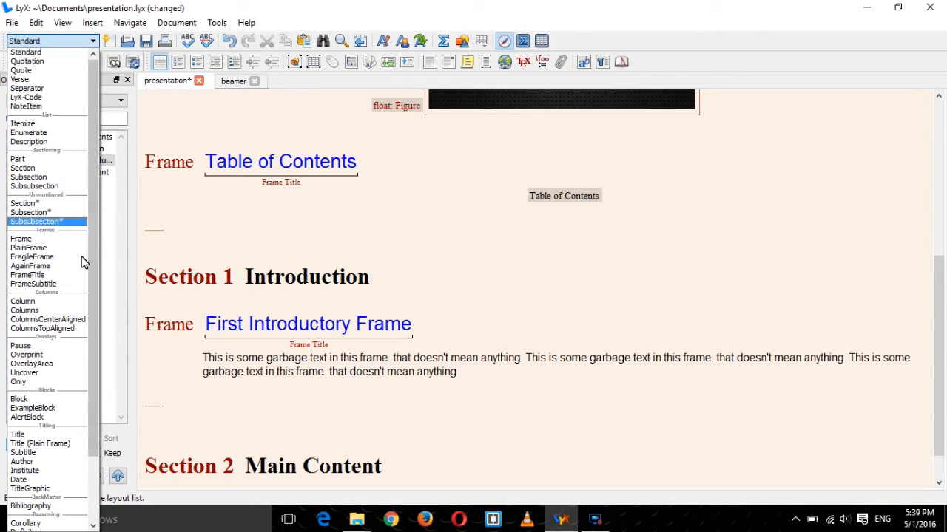
{"action": "left_click", "coordinate": [28, 247]}
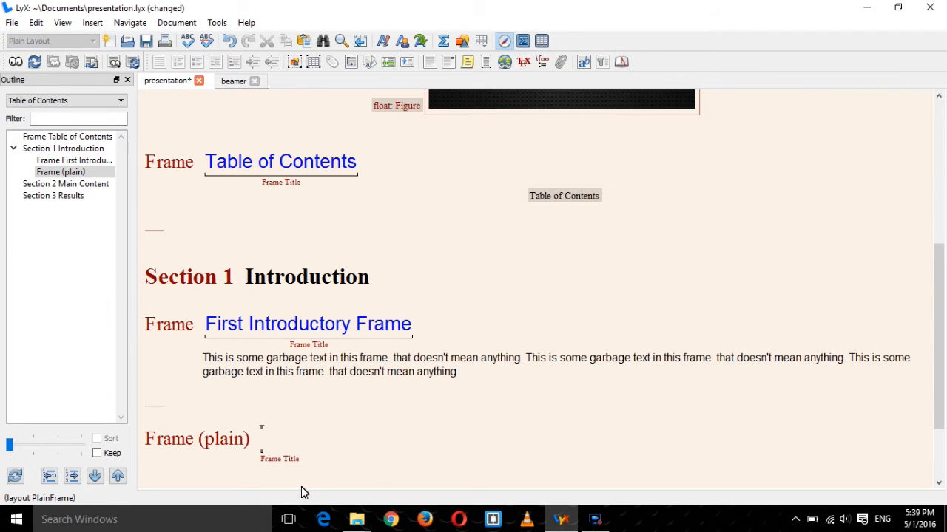
{"action": "scroll", "coordinate": [281, 435], "scroll_direction": "down", "scroll_amount": 3}
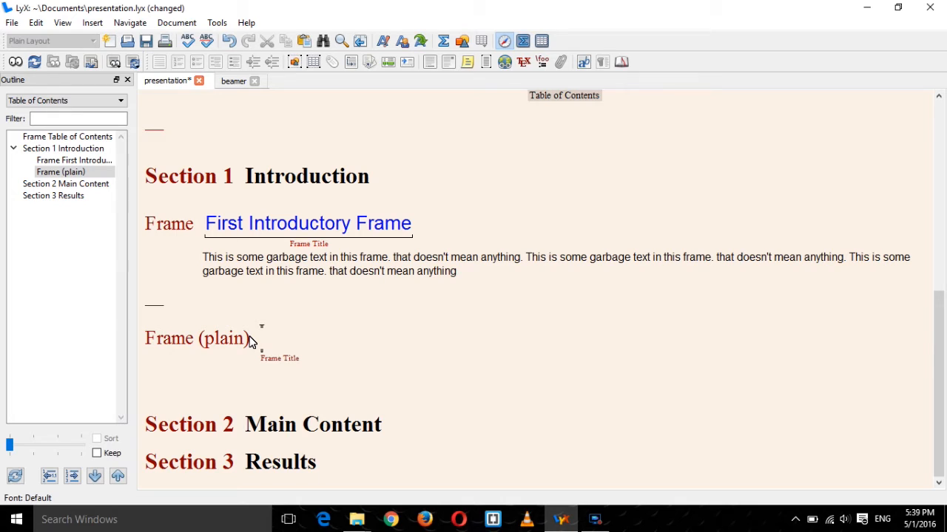
{"action": "type", "text": "Plain Frame title"}
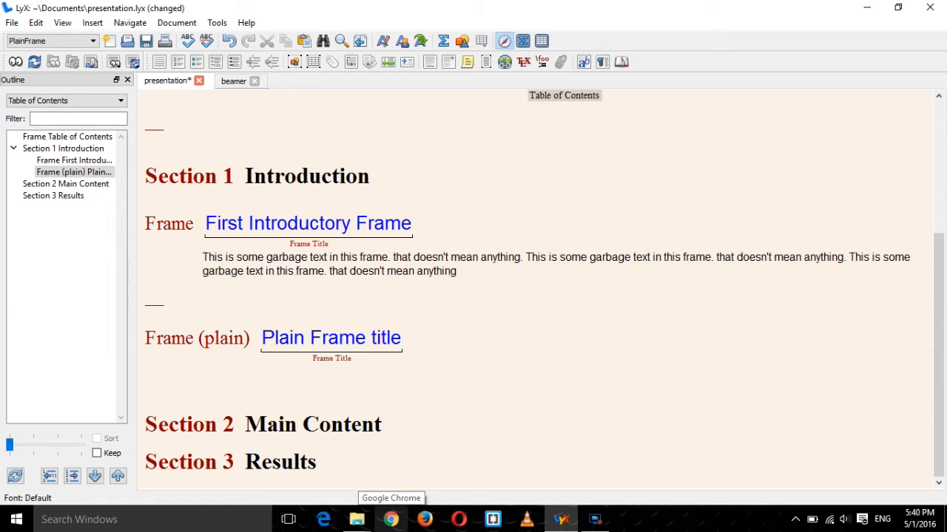
Add a Separator paragraph after the plain frame, before the Main Content section.
{"action": "key", "text": "Return"}
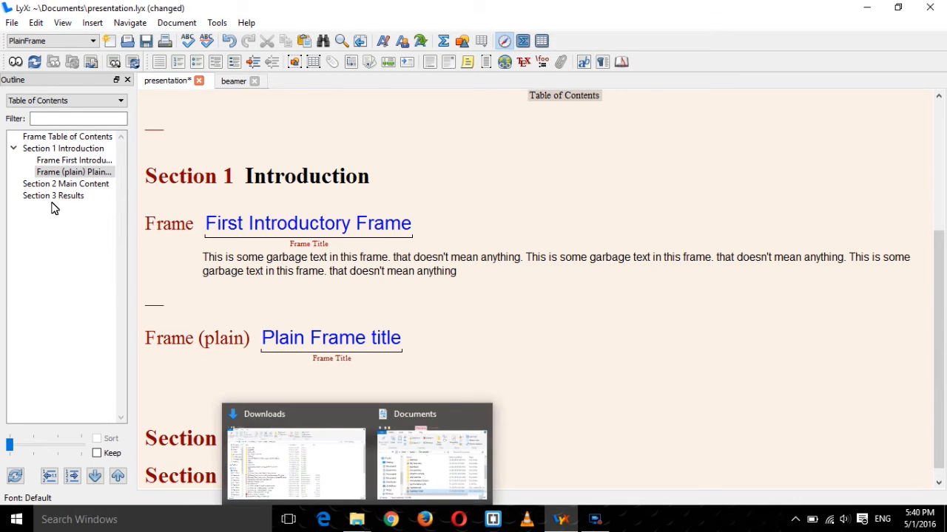
{"action": "left_click", "coordinate": [62, 42]}
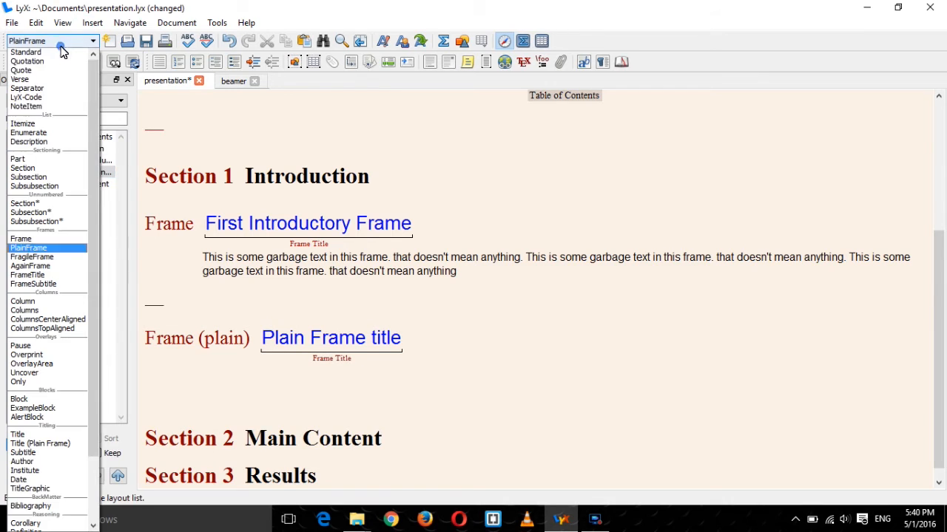
{"action": "left_click", "coordinate": [28, 88]}
Enter the body line "Add some content to this page." under the plain frame's title.
{"action": "left_click", "coordinate": [459, 340]}
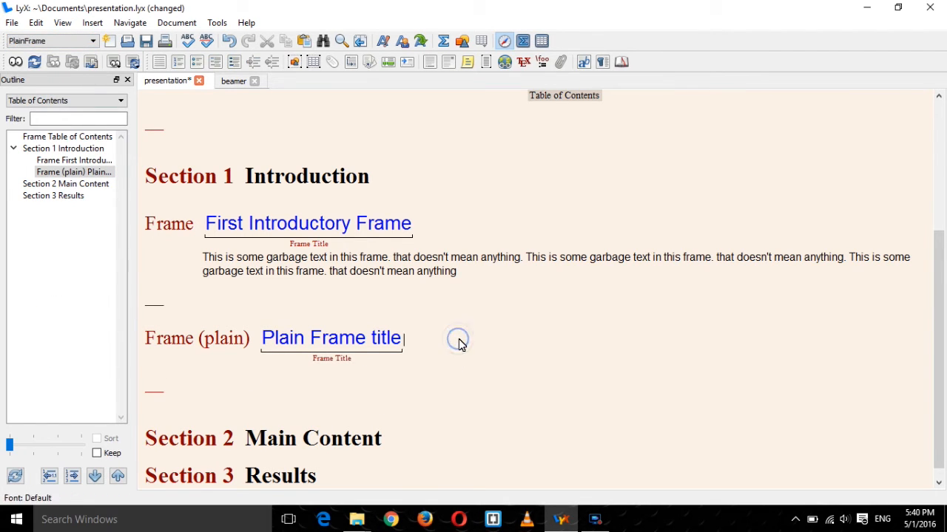
{"action": "key", "text": "Return"}
{"action": "type", "text": "Add"}
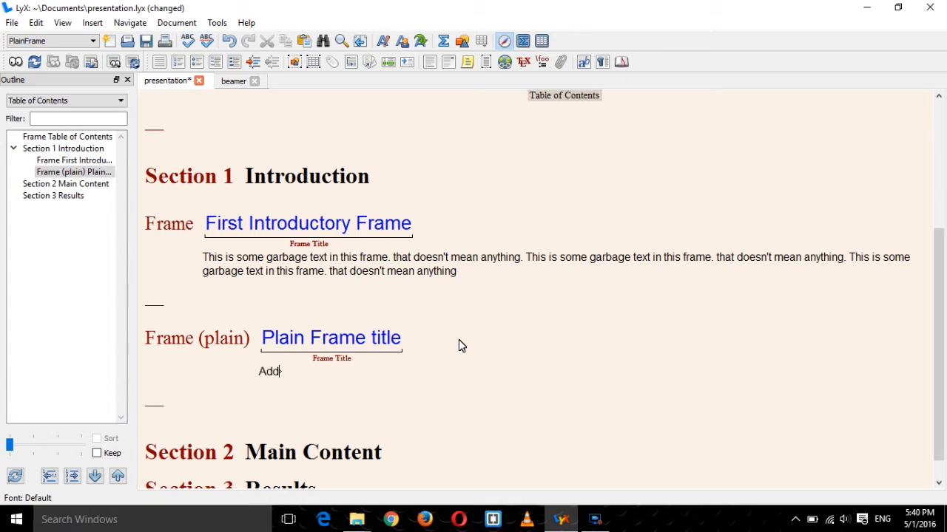
{"action": "type", "text": " some content to this page."}
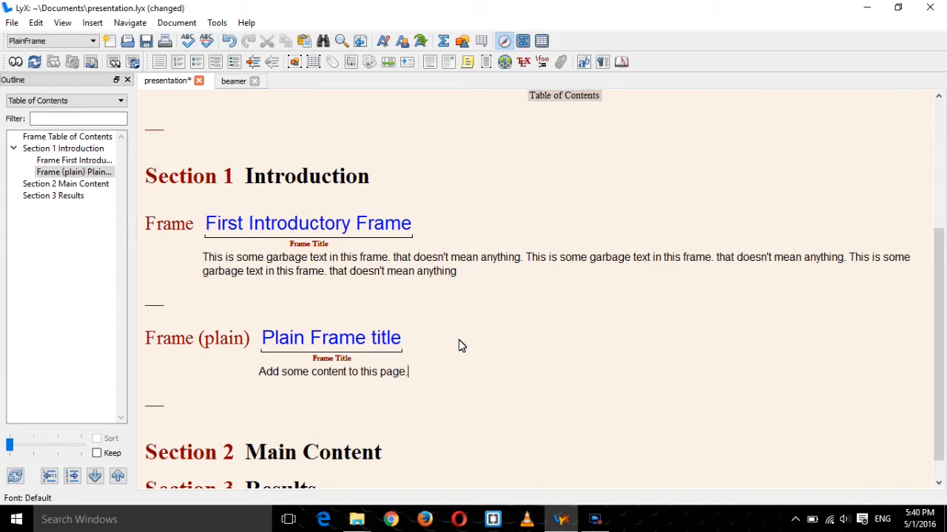
Copy the plain frame's body line and paste it twice below, each copy on its own line.
{"action": "left_click_drag", "start_coordinate": [408, 373], "coordinate": [244, 380]}
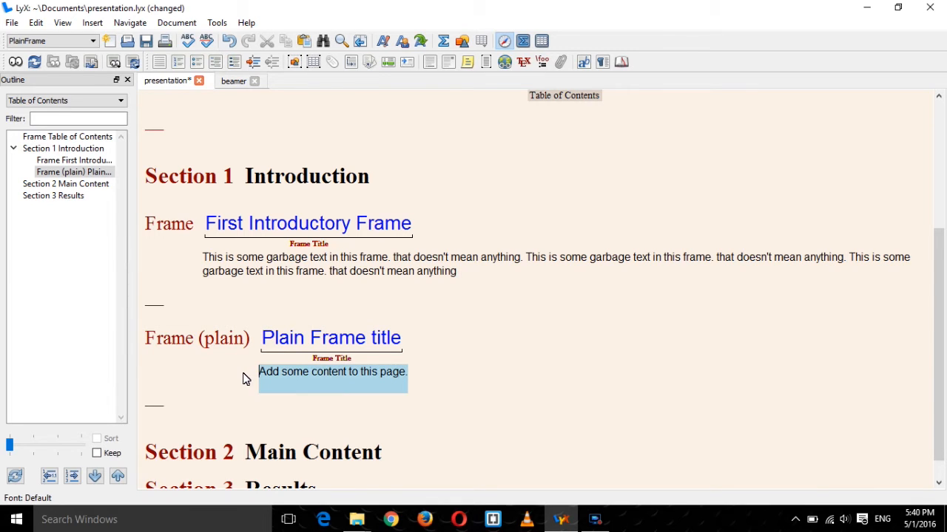
{"action": "key", "text": "ctrl+c"}
{"action": "left_click", "coordinate": [478, 376]}
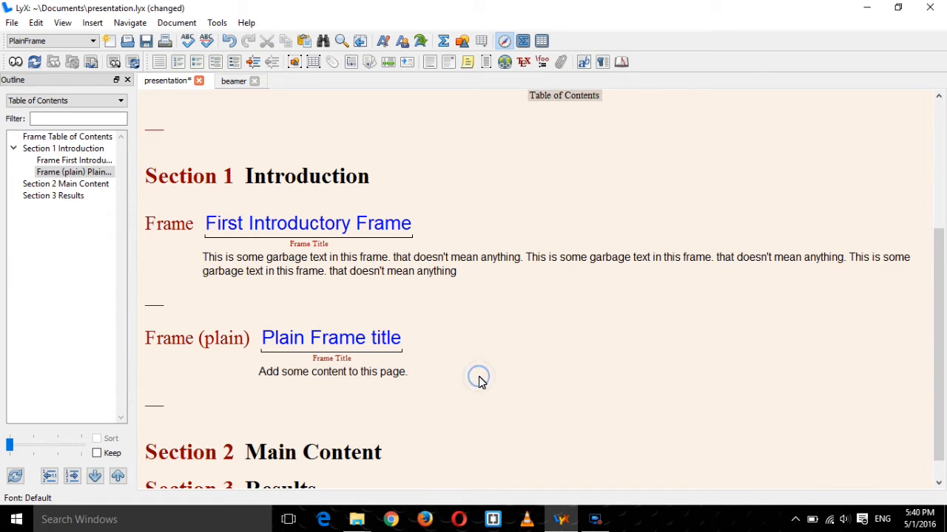
{"action": "key", "text": "Return"}
{"action": "key", "text": "ctrl+v"}
{"action": "key", "text": "Return"}
{"action": "key", "text": "ctrl+v"}
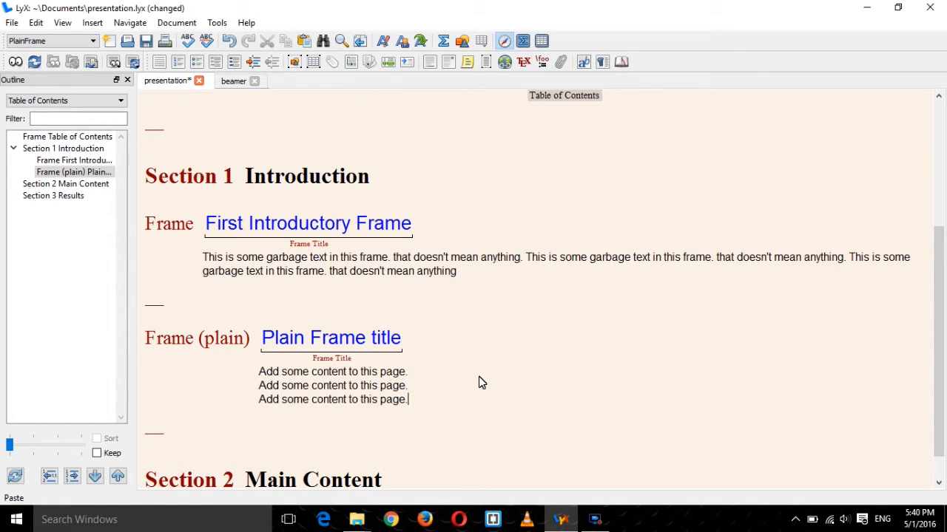
Preview the presentation as PDF, compare the First Introductory Frame page with the plain frame page, and close the preview.
{"action": "left_click", "coordinate": [21, 64]}
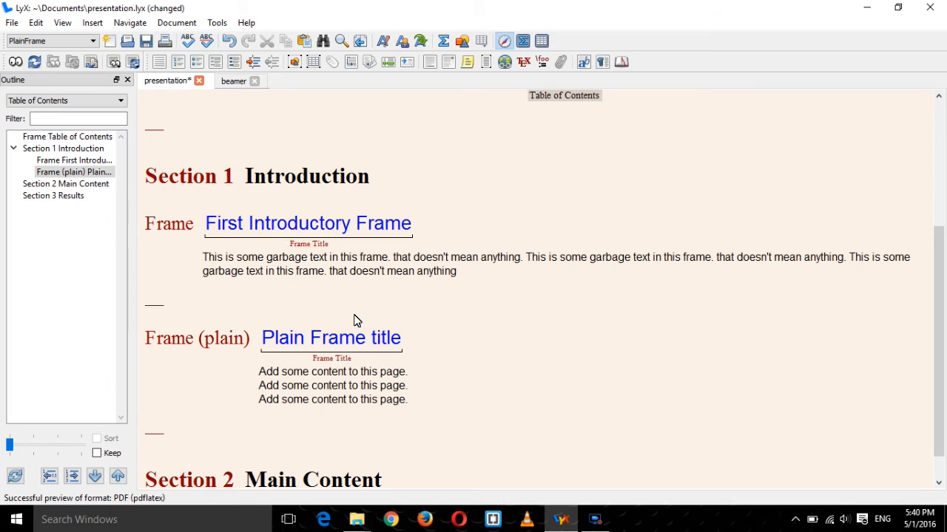
{"action": "scroll", "coordinate": [423, 303], "scroll_direction": "down", "scroll_amount": 1}
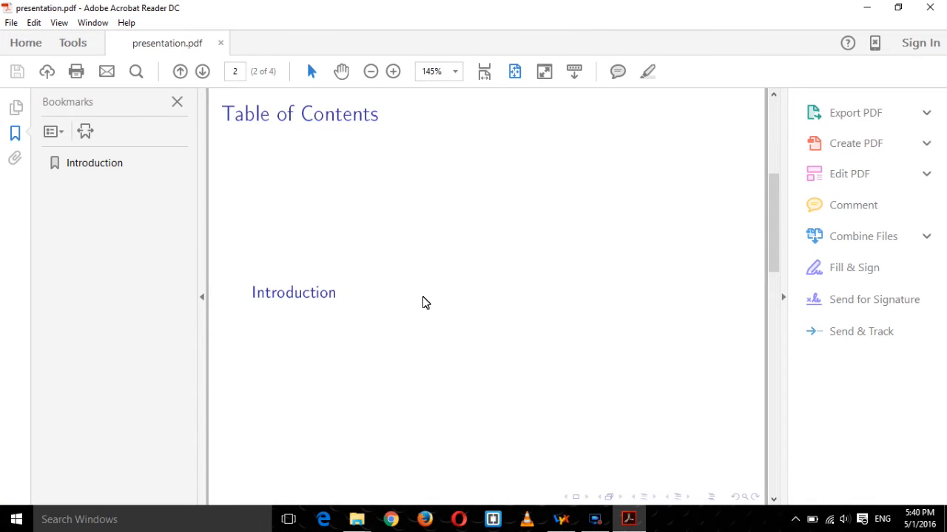
{"action": "scroll", "coordinate": [423, 303], "scroll_direction": "down", "scroll_amount": 1}
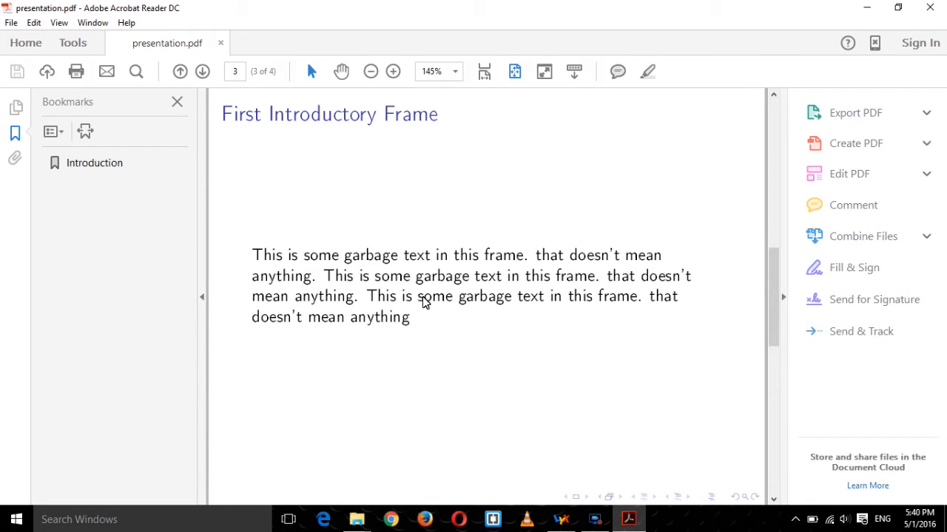
{"action": "scroll", "coordinate": [423, 303], "scroll_direction": "down", "scroll_amount": 1}
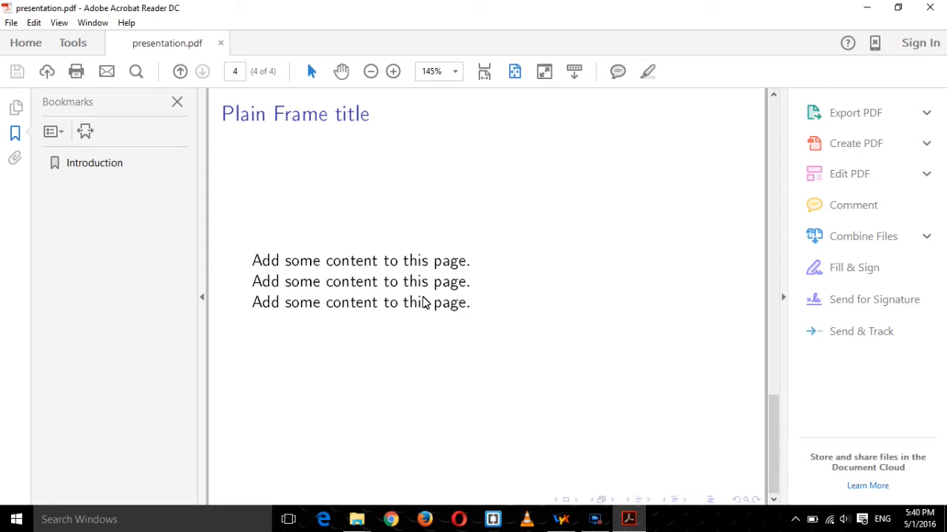
{"action": "scroll", "coordinate": [422, 303], "scroll_direction": "up", "scroll_amount": 1}
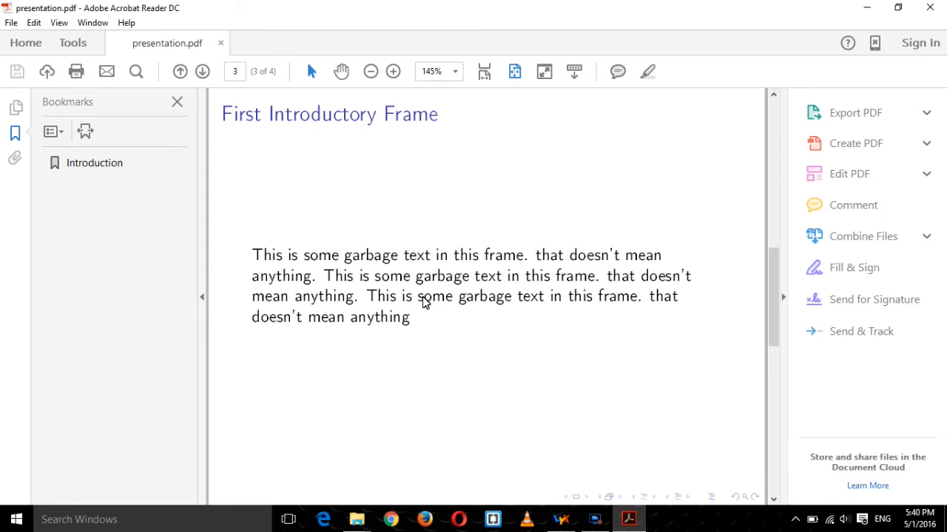
{"action": "scroll", "coordinate": [423, 303], "scroll_direction": "down", "scroll_amount": 1}
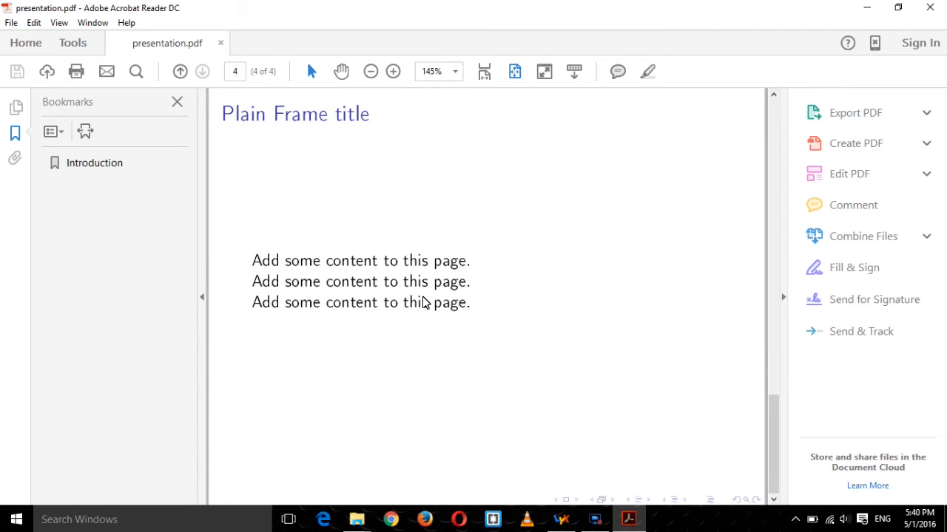
{"action": "scroll", "coordinate": [423, 303], "scroll_direction": "up", "scroll_amount": 1}
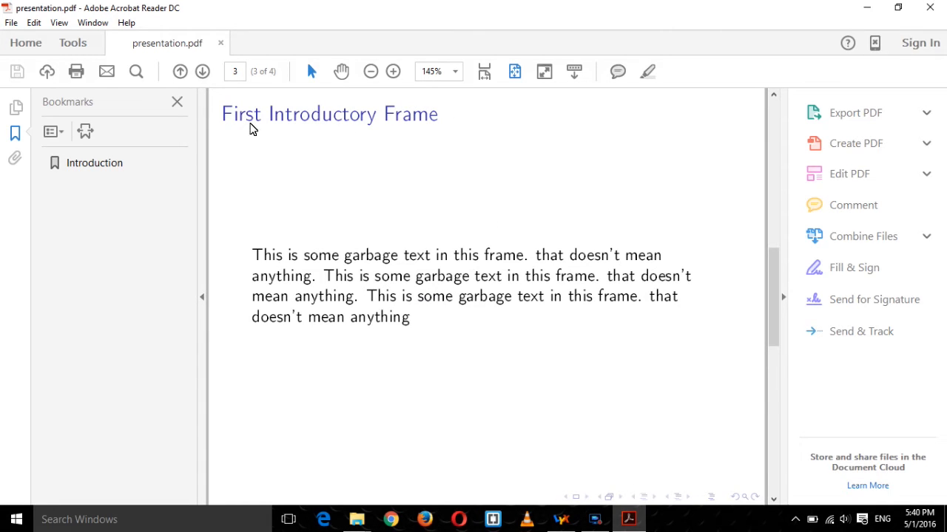
{"action": "scroll", "coordinate": [256, 136], "scroll_direction": "down", "scroll_amount": 1}
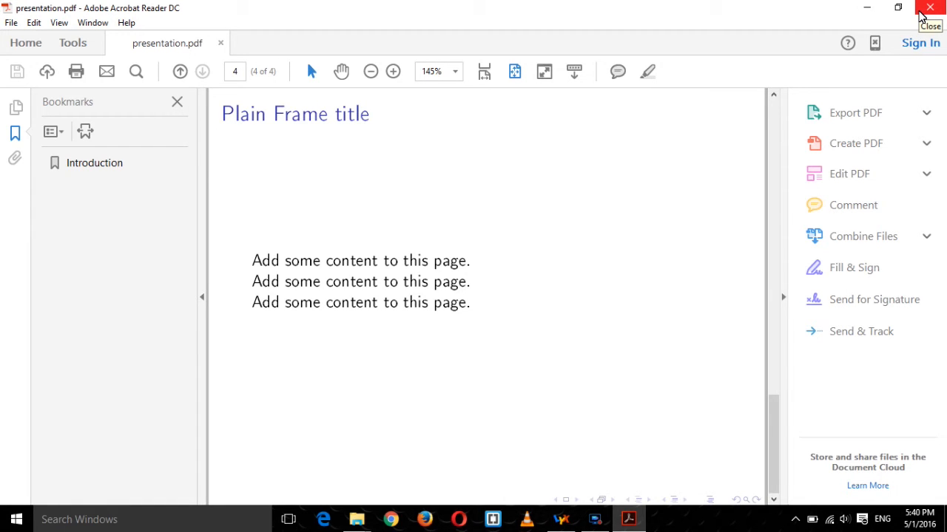
{"action": "left_click", "coordinate": [929, 9]}
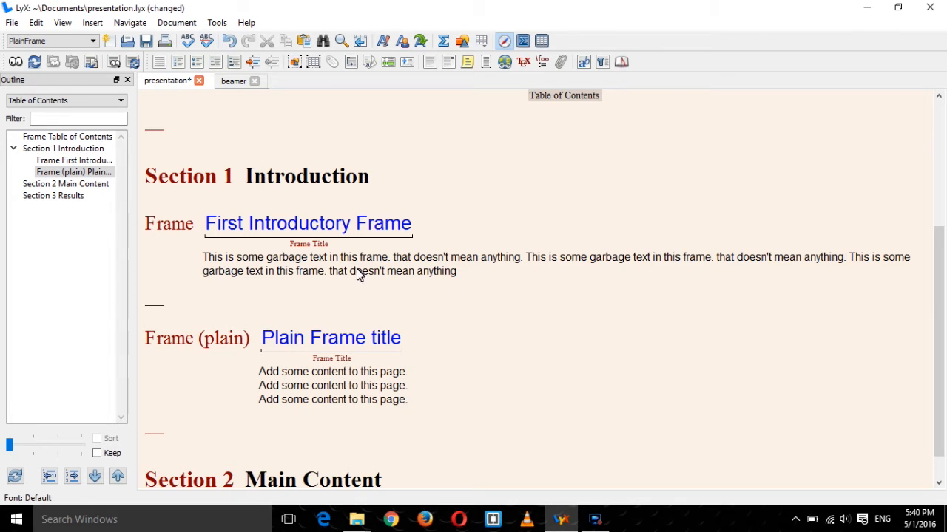
Add \usetheme{warsaw} to the document's LaTeX preamble and accept the settings.
{"action": "left_click", "coordinate": [176, 23]}
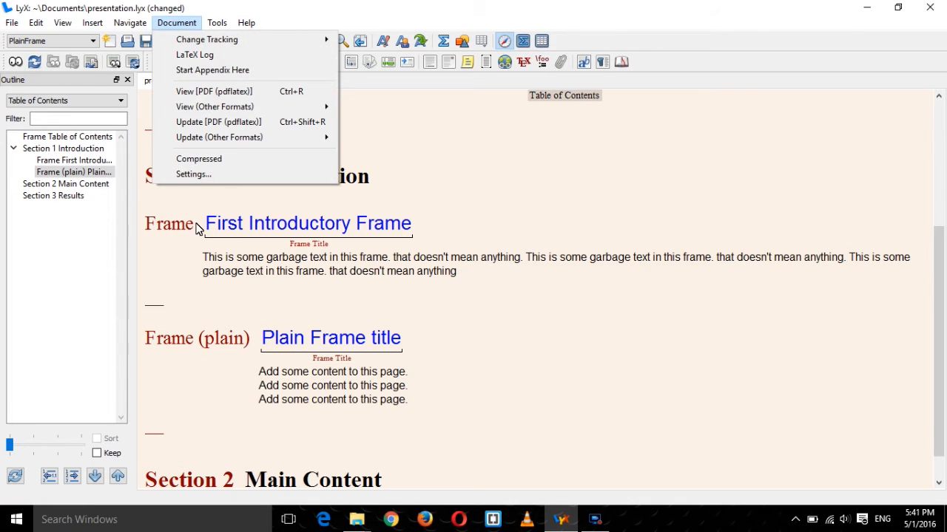
{"action": "left_click", "coordinate": [194, 174]}
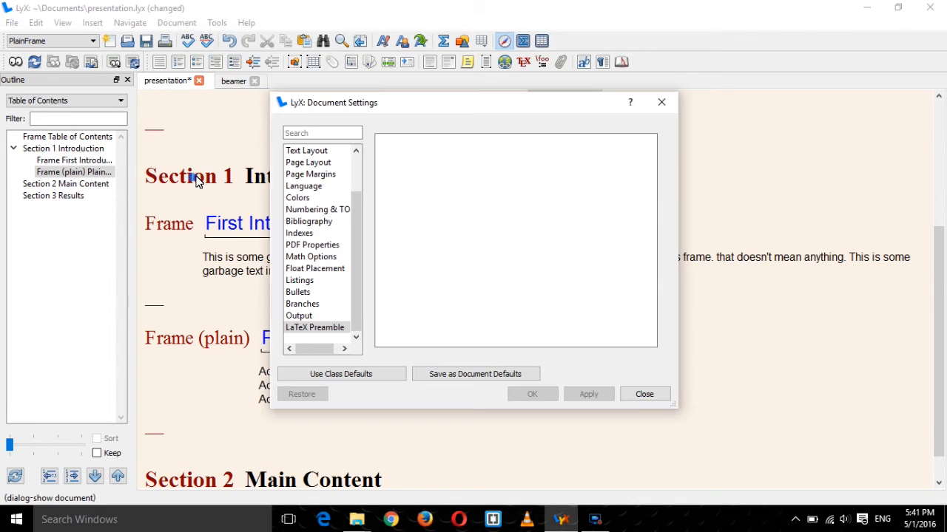
{"action": "left_click", "coordinate": [315, 330]}
{"action": "left_click", "coordinate": [489, 190]}
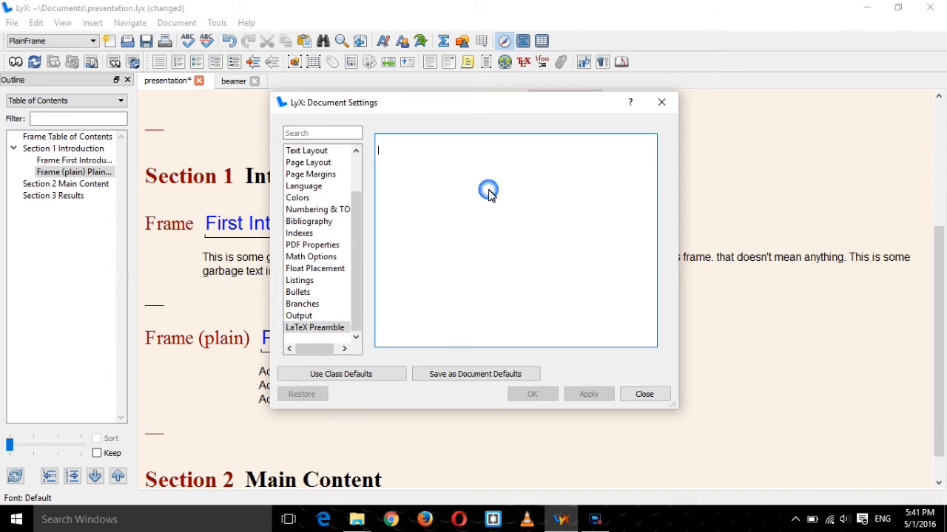
{"action": "type", "text": "\\usetheme{warsaw"}
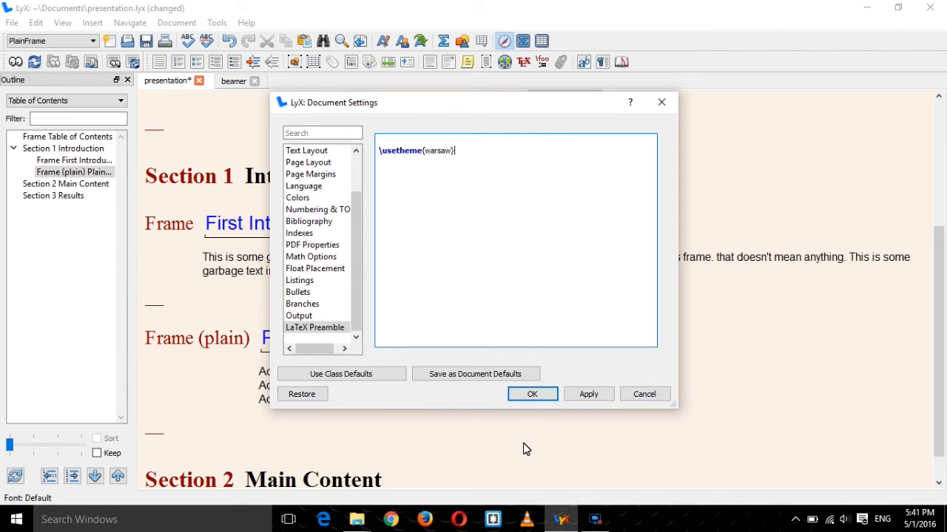
{"action": "left_click", "coordinate": [533, 394]}
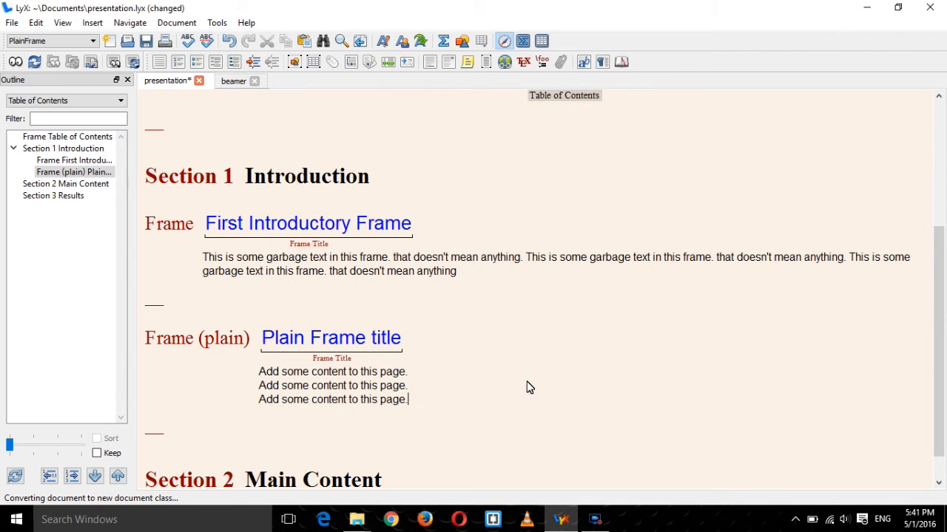
Preview the presentation as PDF, examine the theme on the title, contents, regular and plain frame pages, and close the preview.
{"action": "left_click", "coordinate": [16, 61]}
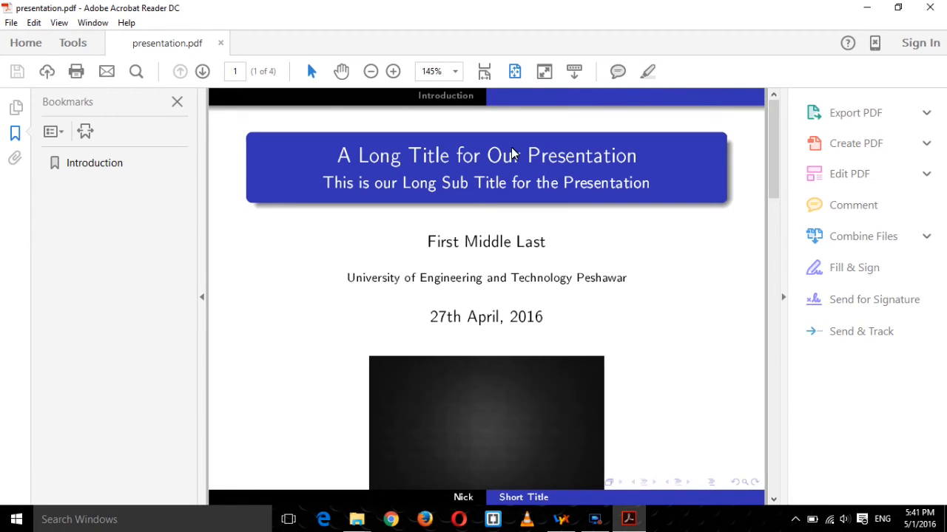
{"action": "scroll", "coordinate": [590, 267], "scroll_direction": "down", "scroll_amount": 1}
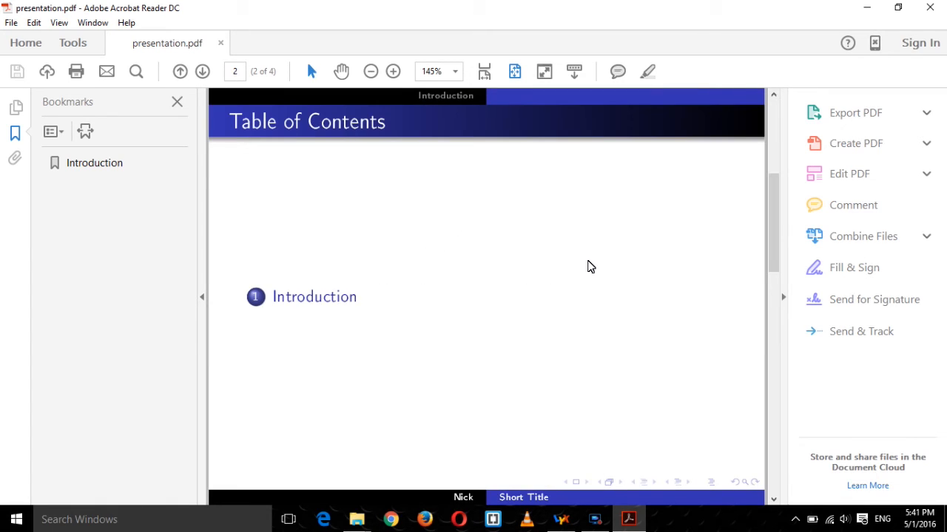
{"action": "scroll", "coordinate": [590, 267], "scroll_direction": "down", "scroll_amount": 1}
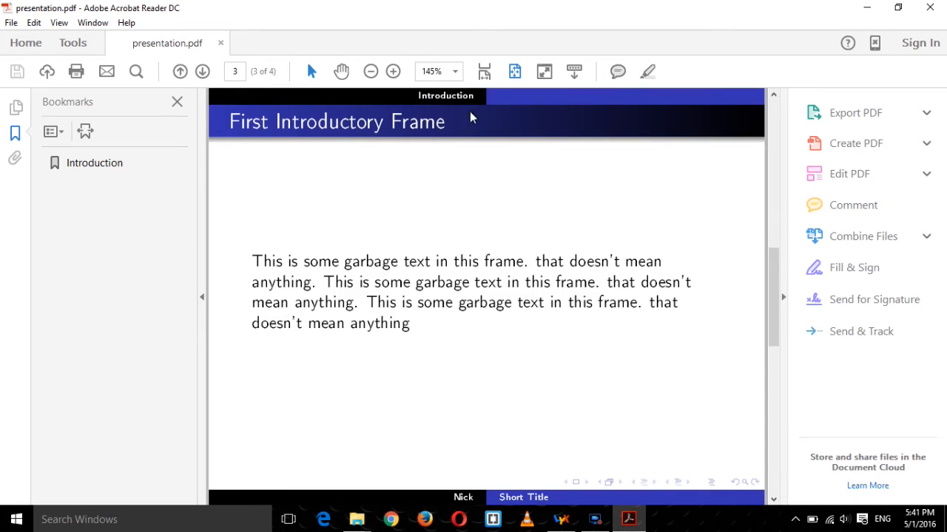
{"action": "scroll", "coordinate": [529, 178], "scroll_direction": "down", "scroll_amount": 1}
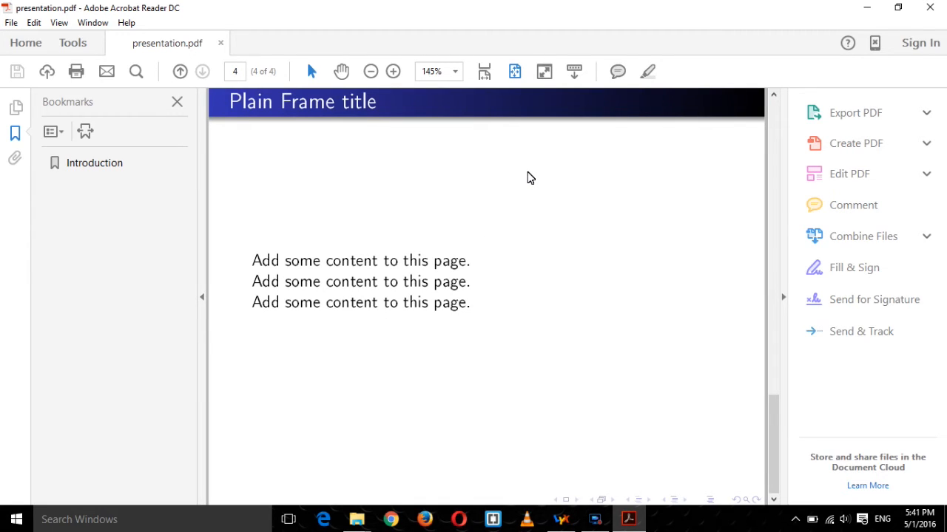
{"action": "left_click_drag", "start_coordinate": [380, 104], "coordinate": [216, 114]}
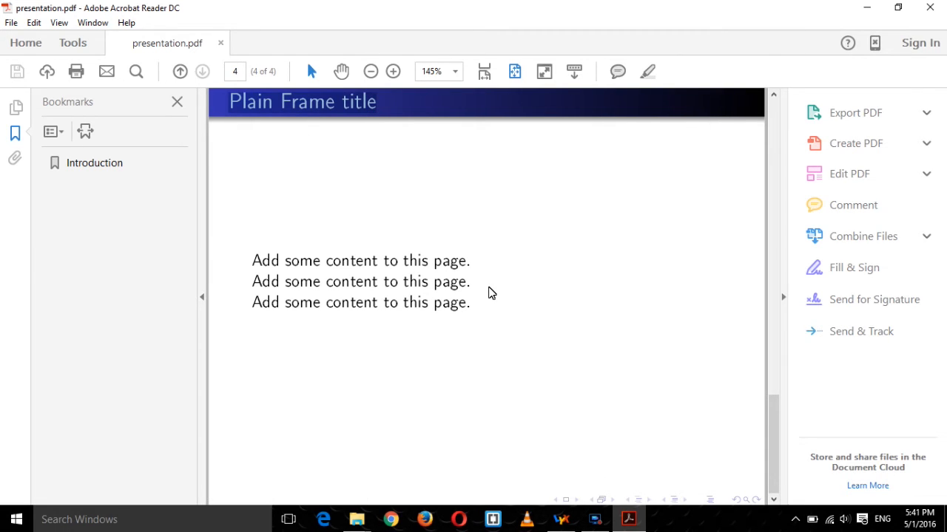
{"action": "scroll", "coordinate": [489, 294], "scroll_direction": "up", "scroll_amount": 2}
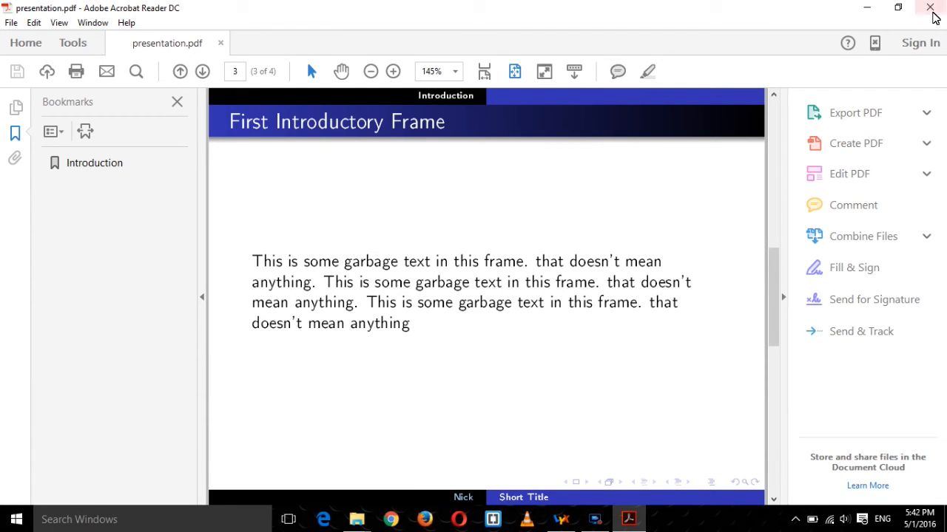
{"action": "left_click", "coordinate": [930, 9]}
Add a Frame below the Main Content section heading with the title "First Main Content Frame".
{"action": "scroll", "coordinate": [375, 402], "scroll_direction": "down", "scroll_amount": 1}
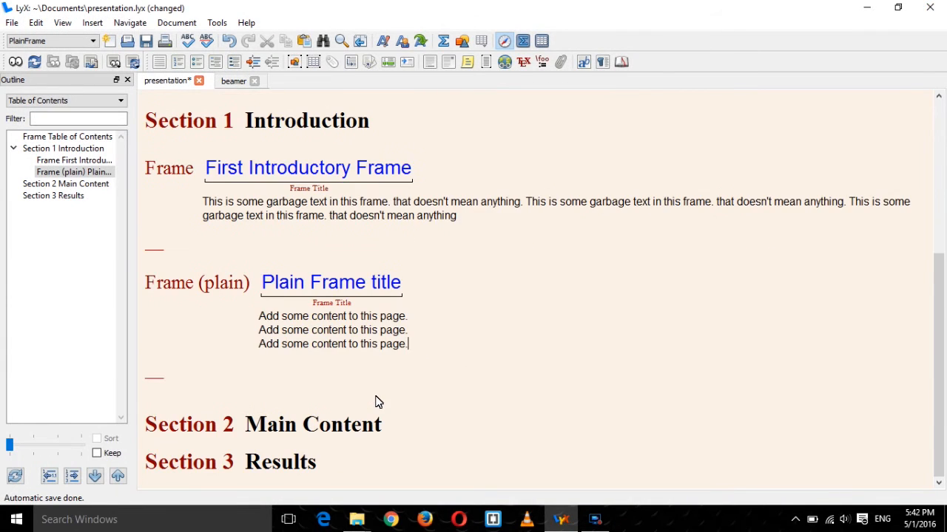
{"action": "left_click", "coordinate": [418, 424]}
{"action": "key", "text": "Return"}
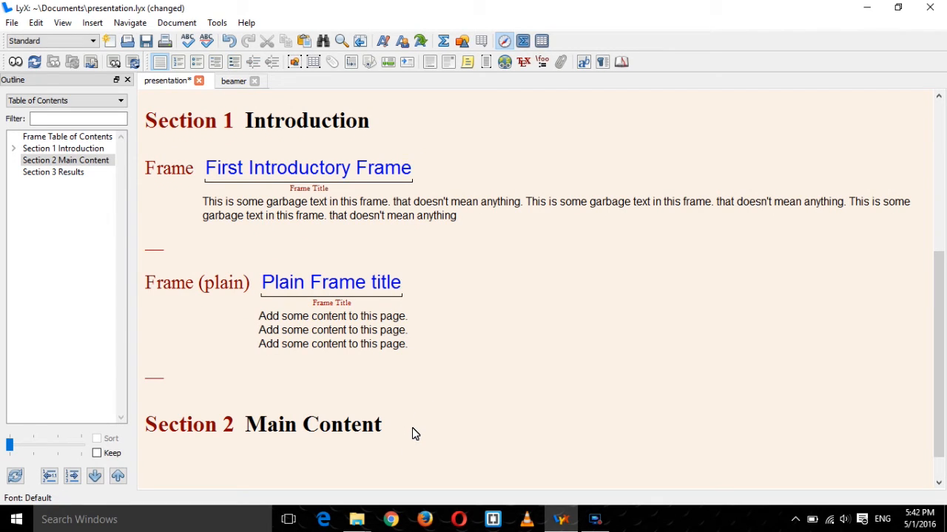
{"action": "left_click", "coordinate": [92, 41]}
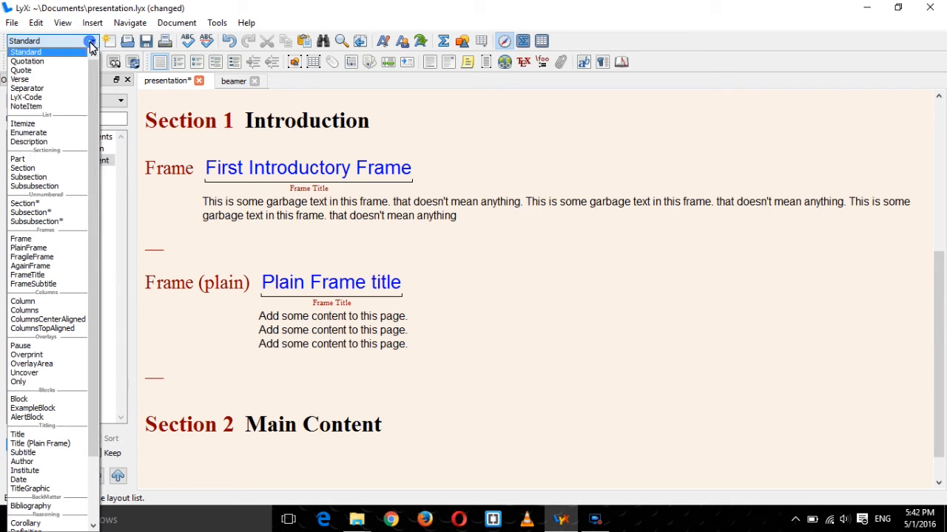
{"action": "left_click", "coordinate": [61, 240]}
{"action": "type", "text": "#"}
{"action": "key", "text": "BackSpace"}
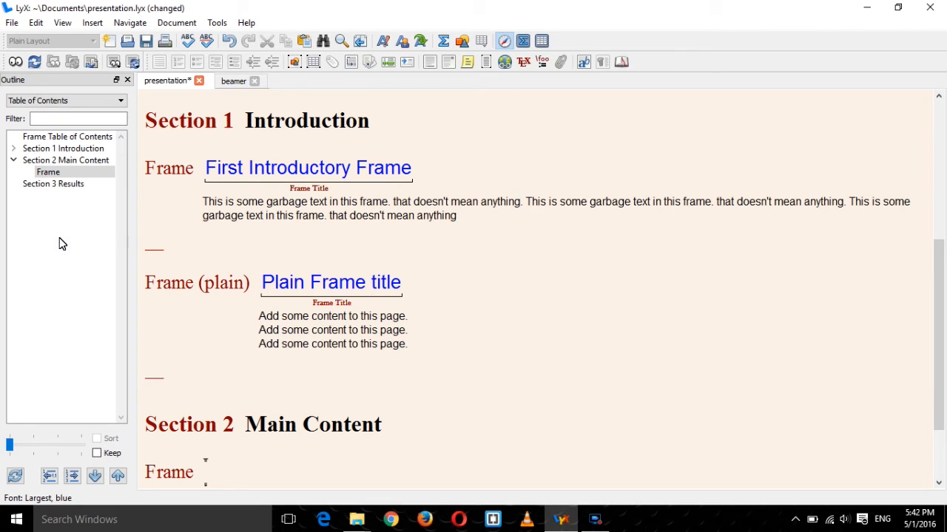
{"action": "type", "text": "Firs"}
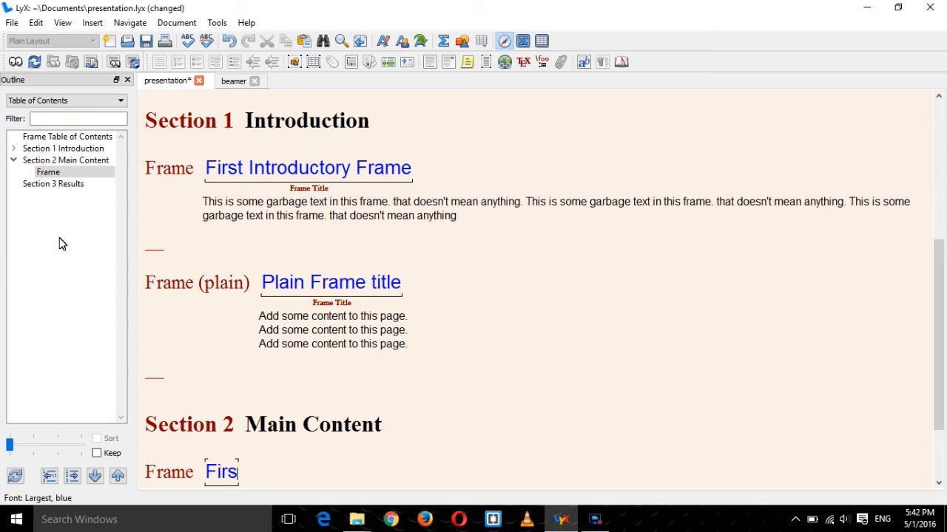
{"action": "type", "text": "t Main Content Frame"}
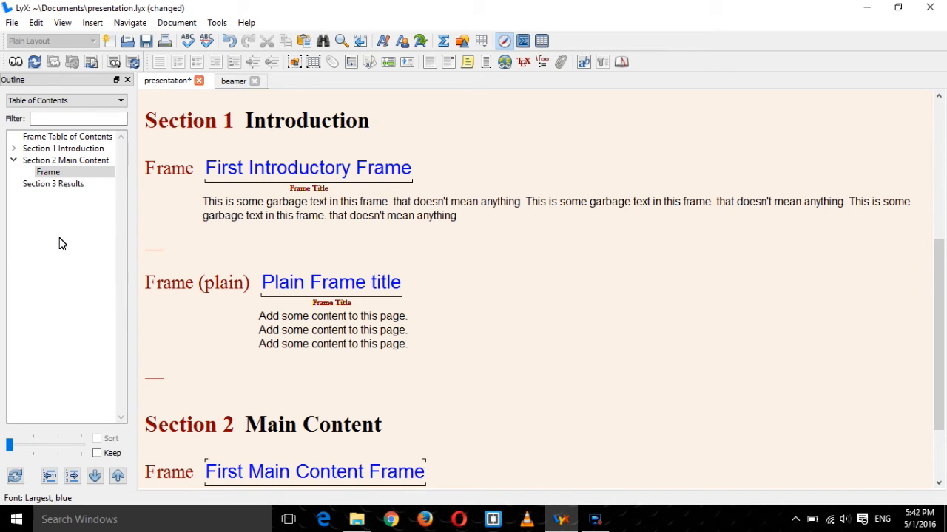
Below the new frame title, create a bulleted list: "First item in the list", "2nd item in the list", "3rd item in the list".
{"action": "left_click", "coordinate": [483, 477]}
{"action": "key", "text": "Return"}
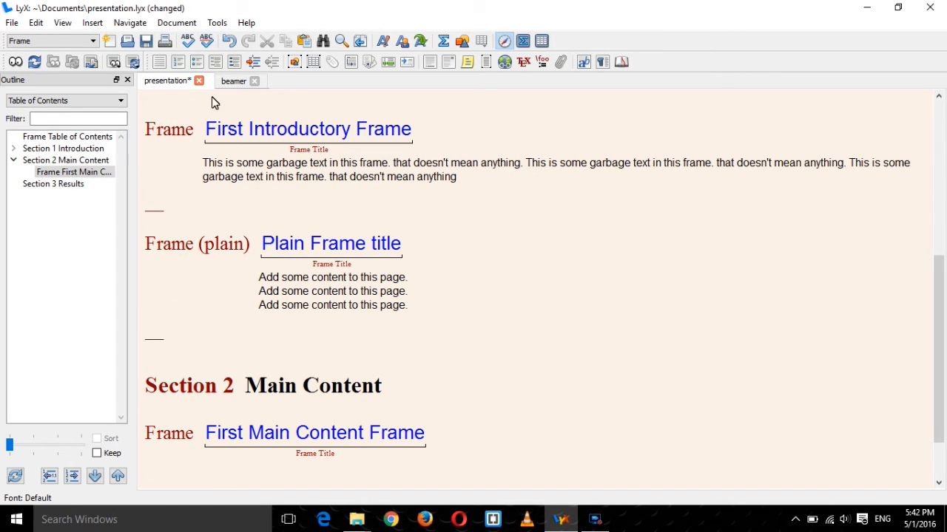
{"action": "left_click", "coordinate": [196, 63]}
{"action": "type", "text": "First item "}
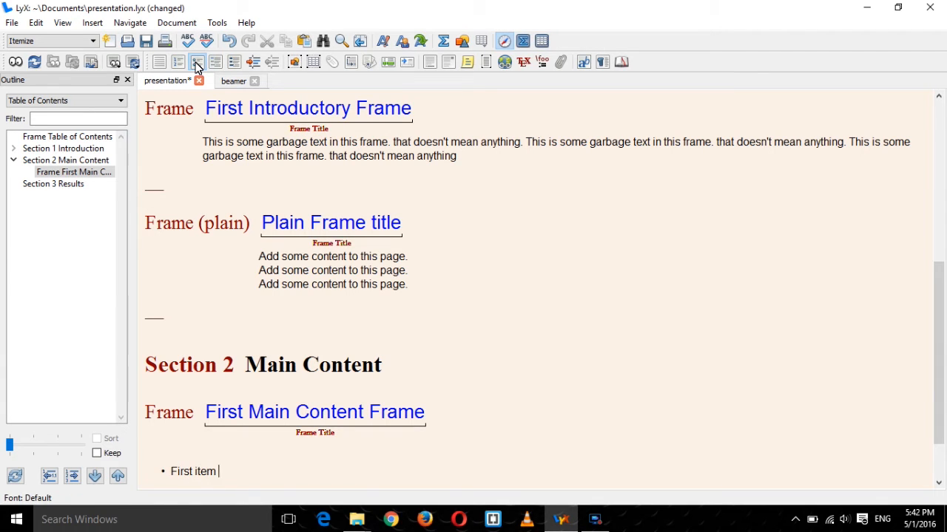
{"action": "type", "text": "in the list"}
{"action": "key", "text": "Return"}
{"action": "type", "text": "2n"}
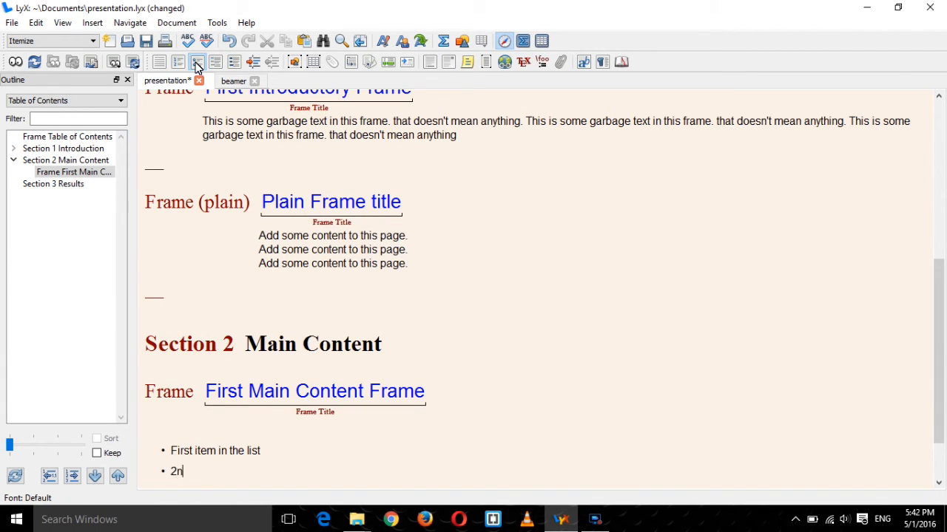
{"action": "type", "text": "d item in the list"}
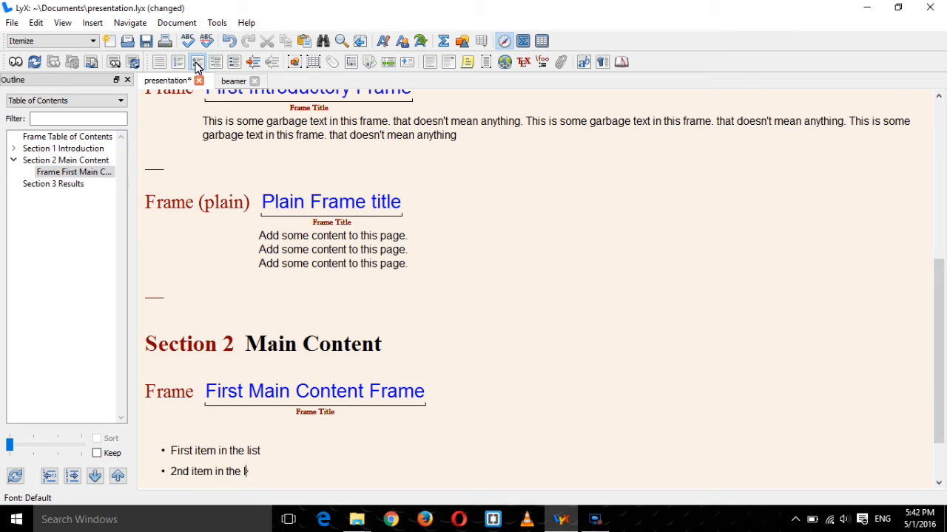
{"action": "key", "text": "Return"}
{"action": "type", "text": "3"}
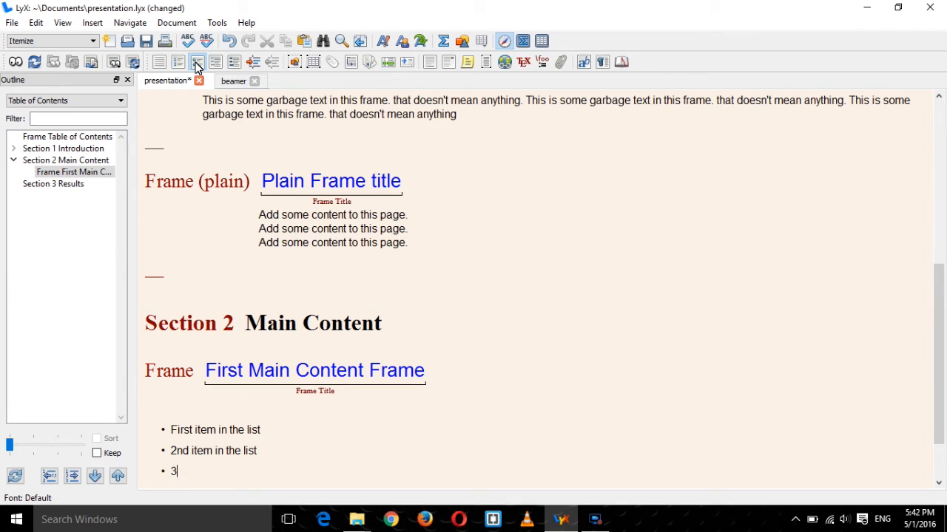
{"action": "type", "text": "rd item in the list"}
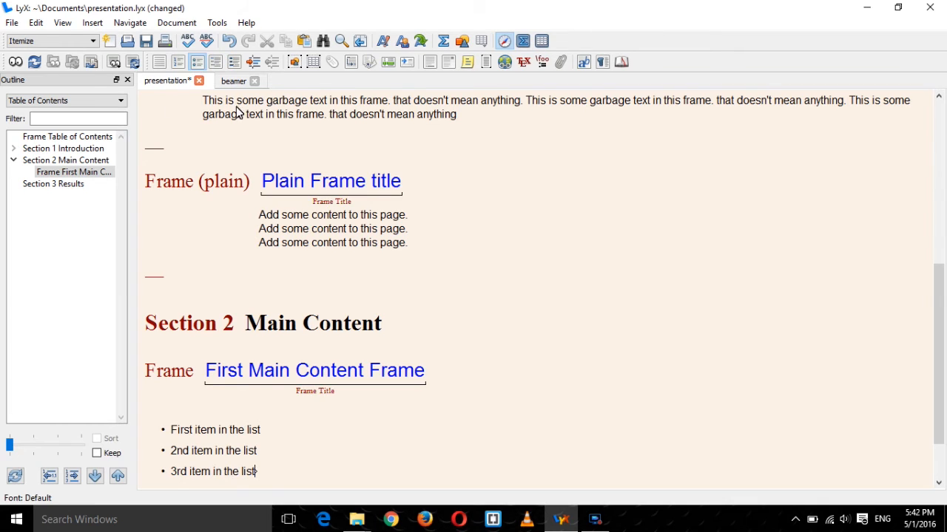
Increase the nesting depth of all three list items so they belong to the First Main Content Frame.
{"action": "scroll", "coordinate": [226, 288], "scroll_direction": "down", "scroll_amount": 2}
{"action": "left_click_drag", "start_coordinate": [273, 400], "coordinate": [164, 359]}
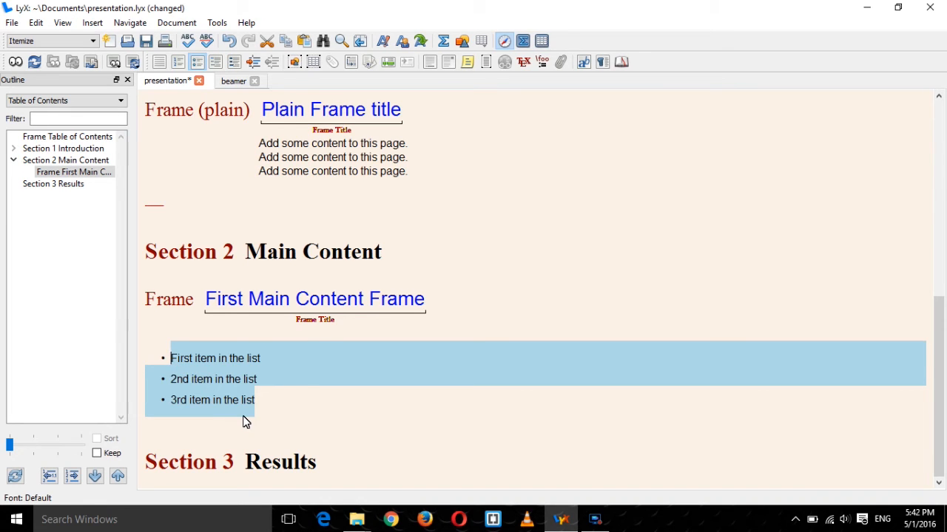
{"action": "key", "text": "alt+shift+Right"}
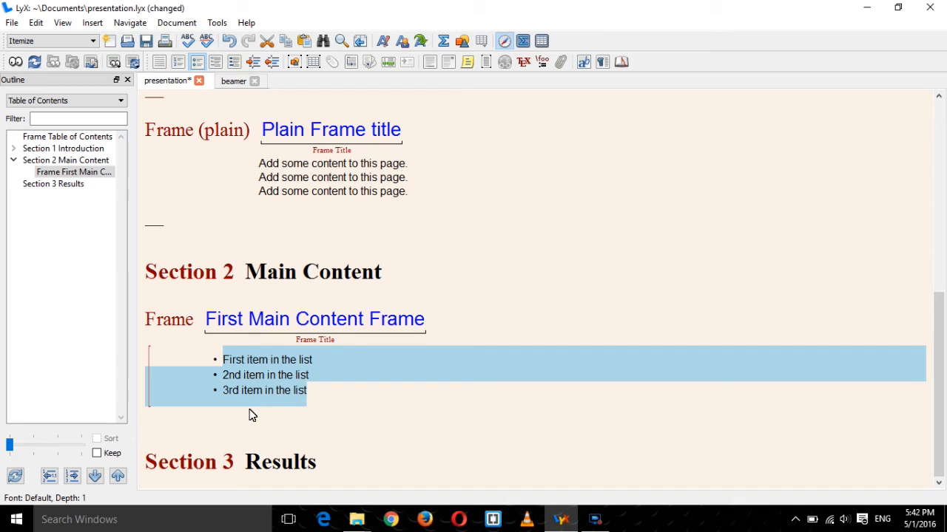
End the list after the third item and add a Separator paragraph at the outer level before the Results section.
{"action": "left_click", "coordinate": [308, 400]}
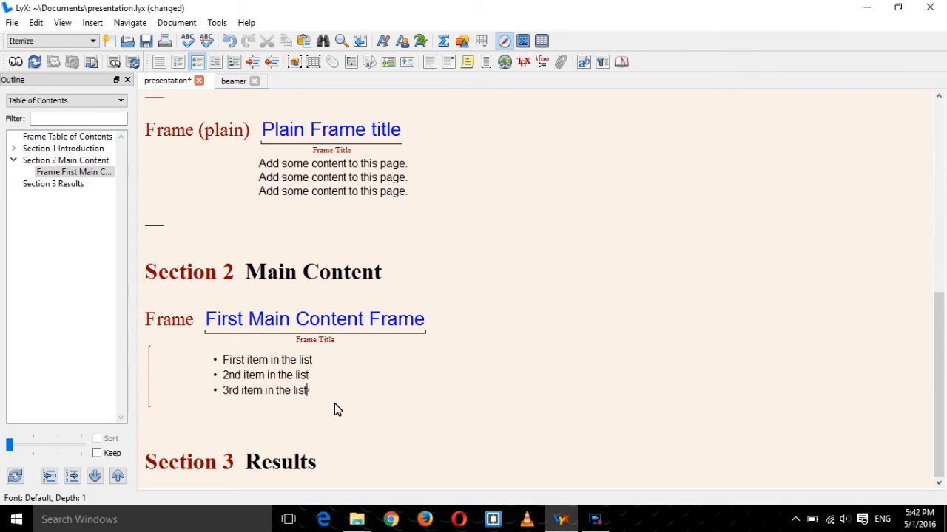
{"action": "key", "text": "Return"}
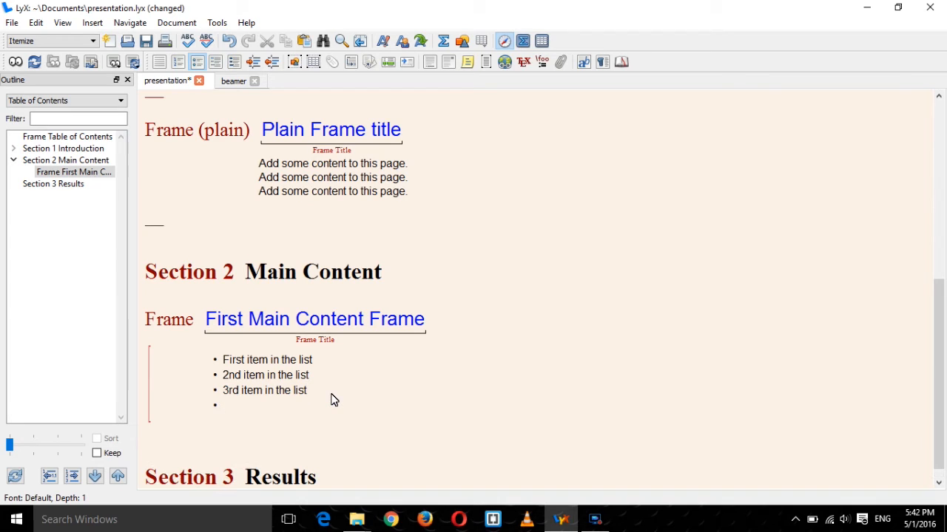
{"action": "key", "text": "Return"}
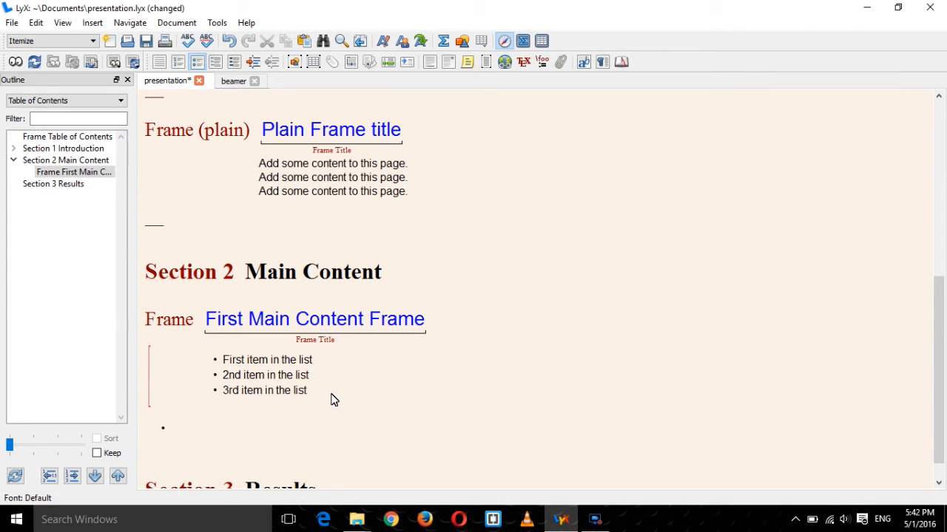
{"action": "left_click", "coordinate": [68, 45]}
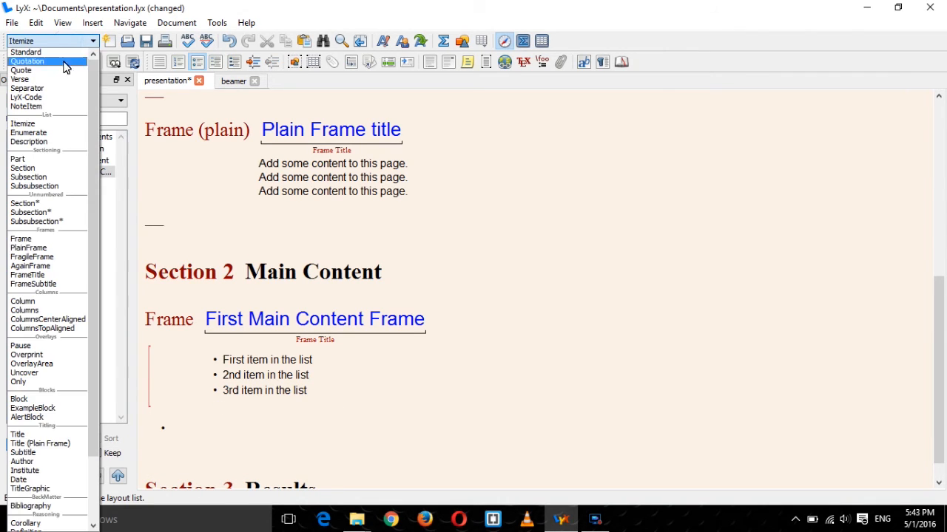
{"action": "left_click", "coordinate": [57, 89]}
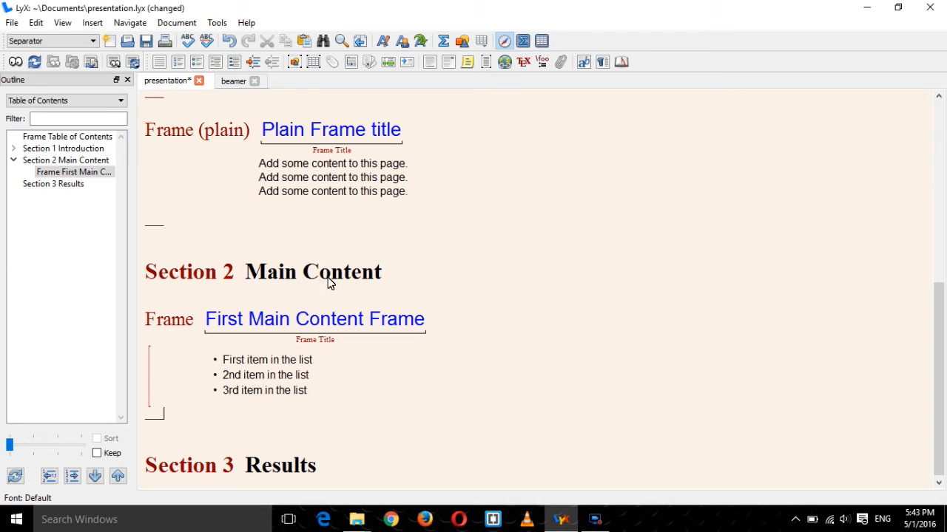
Preview the presentation as PDF, check the contents page, follow the header link to the Main Content frame, and close the preview.
{"action": "left_click", "coordinate": [16, 65]}
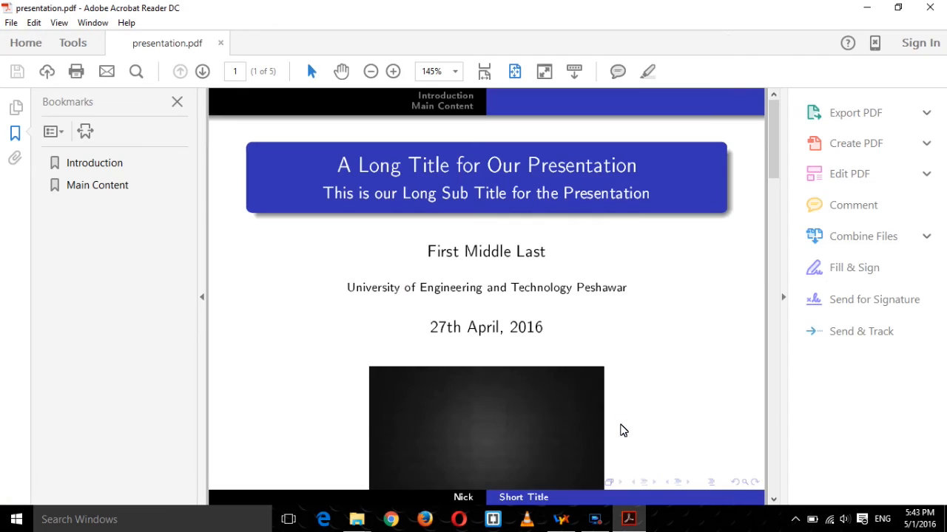
{"action": "scroll", "coordinate": [571, 315], "scroll_direction": "down", "scroll_amount": 3}
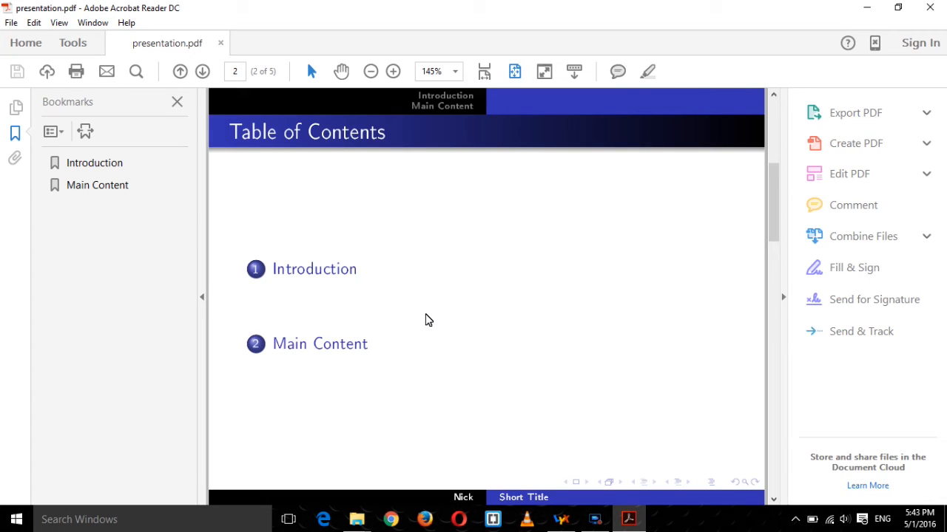
{"action": "scroll", "coordinate": [425, 319], "scroll_direction": "down", "scroll_amount": 3}
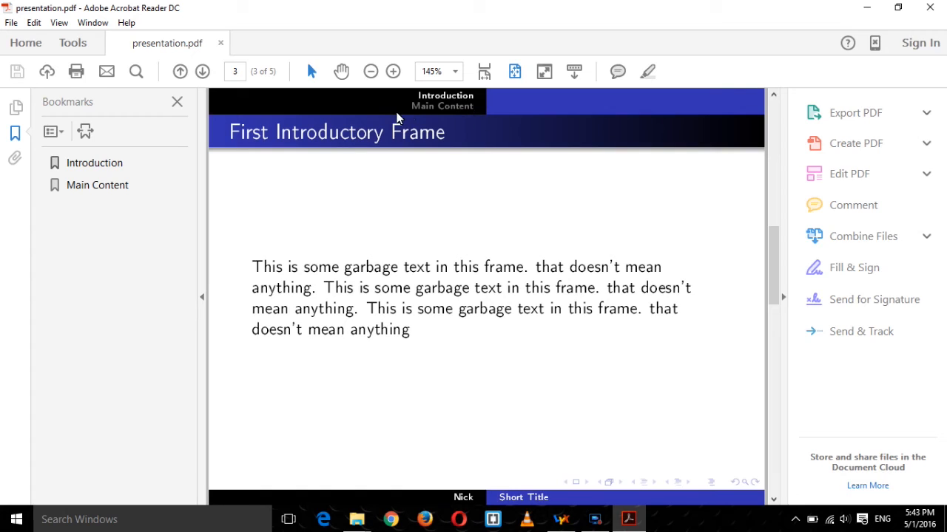
{"action": "left_click", "coordinate": [457, 111]}
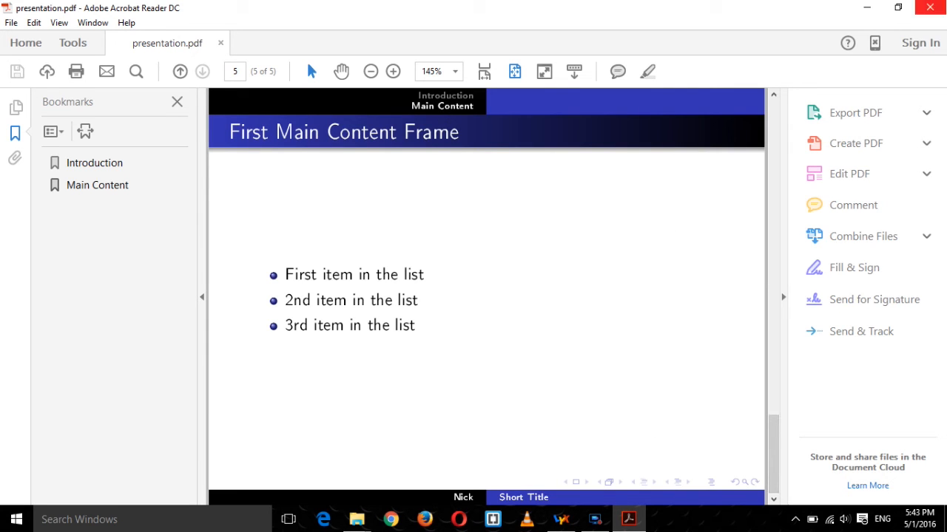
{"action": "left_click", "coordinate": [929, 7]}
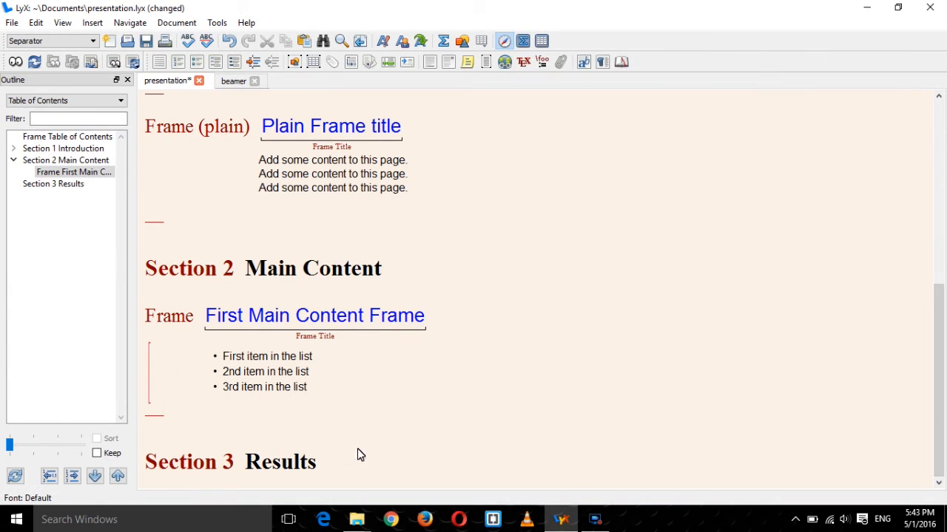
Add a frame titled "Frame in Results Section" below the Results section heading.
{"action": "left_click", "coordinate": [369, 465]}
{"action": "key", "text": "Return"}
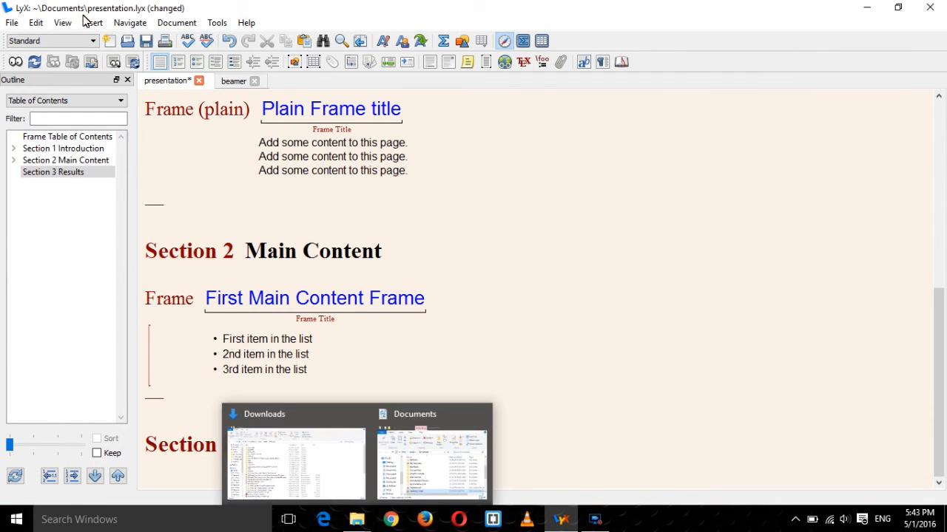
{"action": "left_click", "coordinate": [74, 40]}
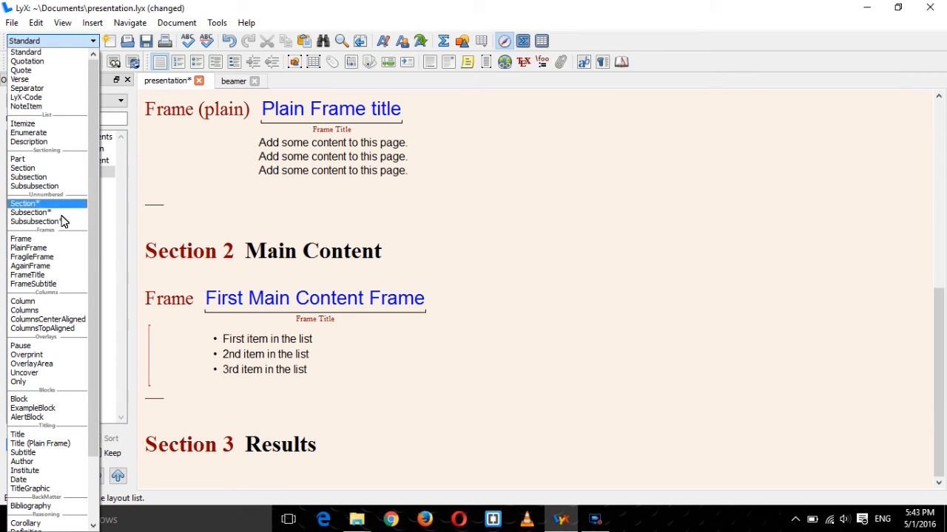
{"action": "left_click", "coordinate": [63, 239]}
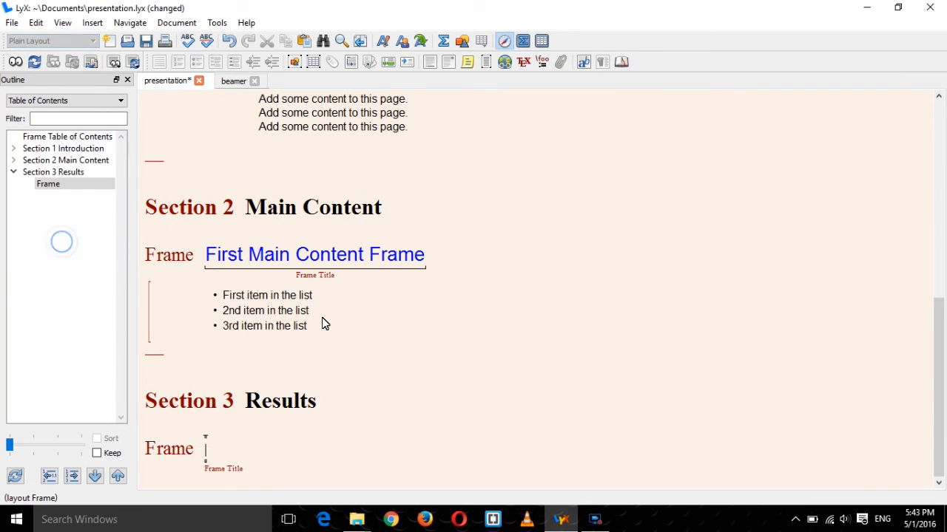
{"action": "type", "text": "Frame in Re"}
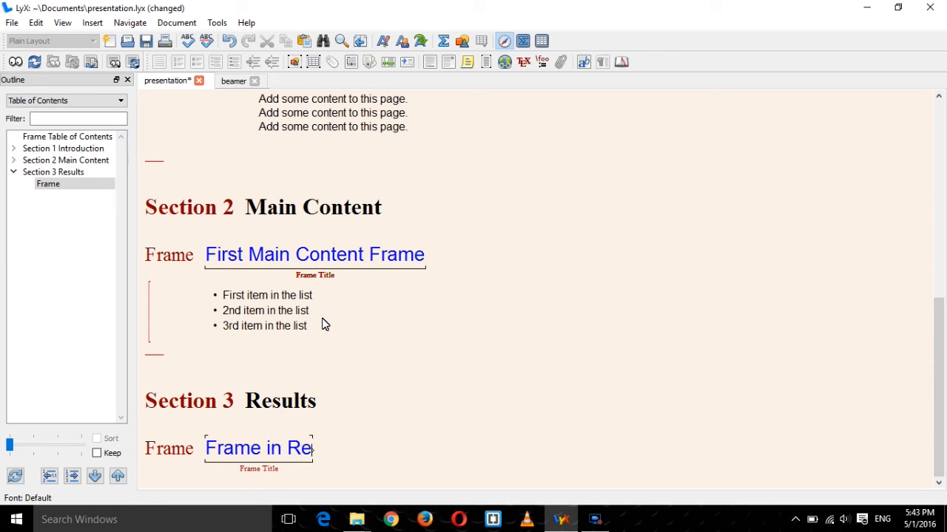
{"action": "type", "text": "sults Section"}
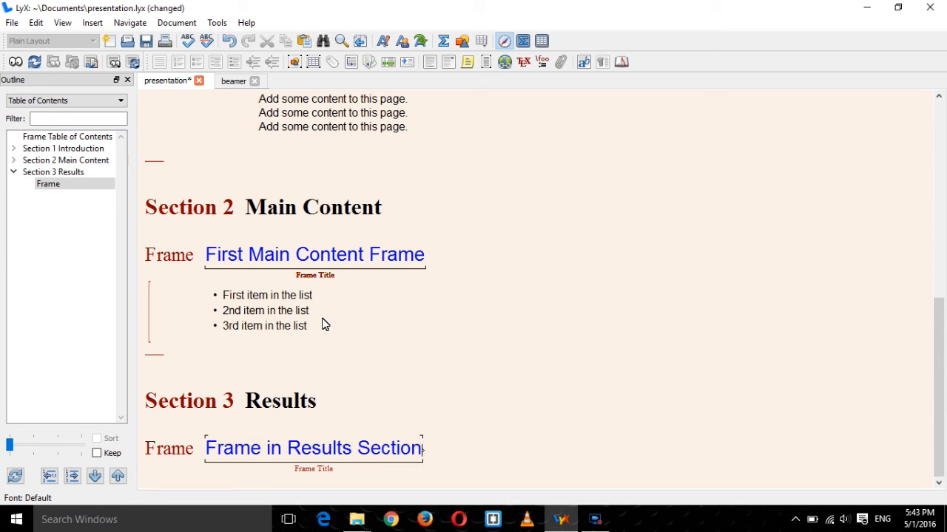
Add a Separator paragraph below the Results frame to close it.
{"action": "key", "text": "Return"}
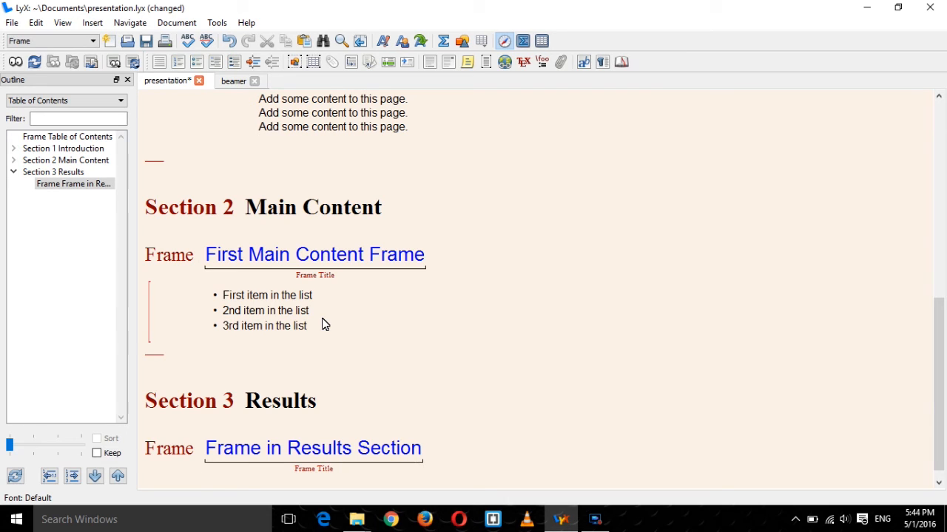
{"action": "left_click", "coordinate": [47, 40]}
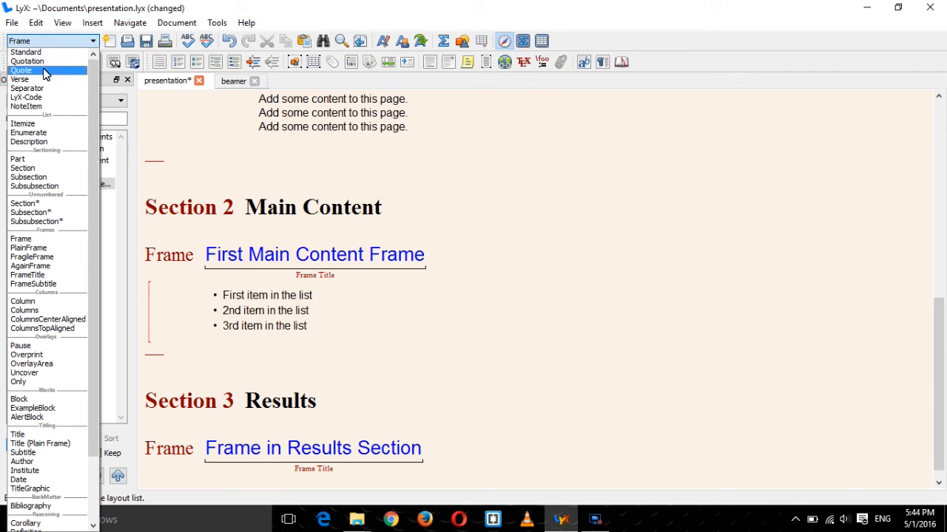
{"action": "left_click", "coordinate": [48, 80]}
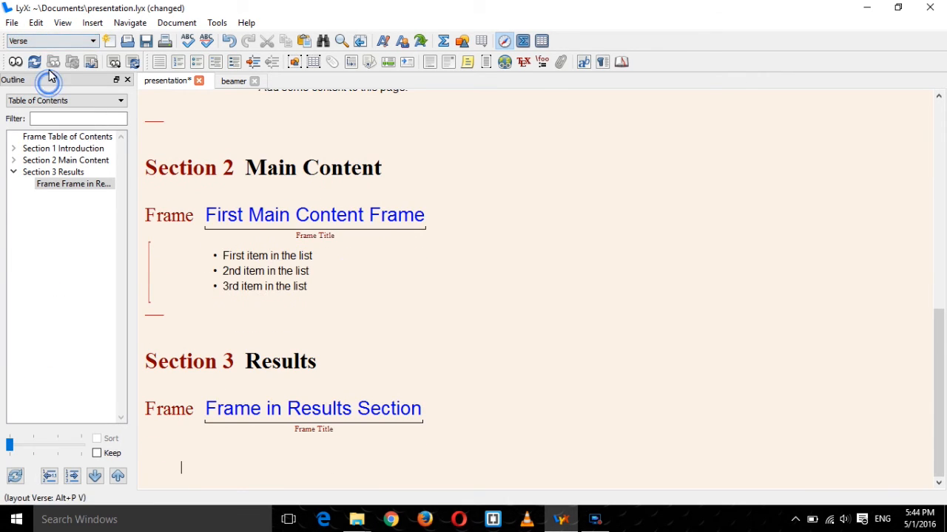
{"action": "left_click", "coordinate": [49, 39]}
{"action": "left_click", "coordinate": [45, 90]}
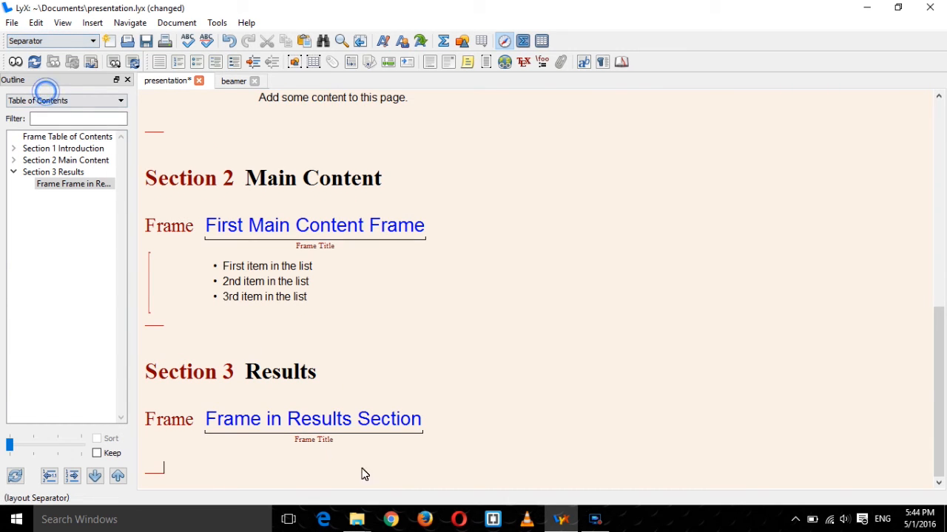
Below the Results frame title, create a numbered list: "Ist item in numbered list", "2nd item in numbered list", "3rd item.".
{"action": "left_click", "coordinate": [475, 428]}
{"action": "key", "text": "Return"}
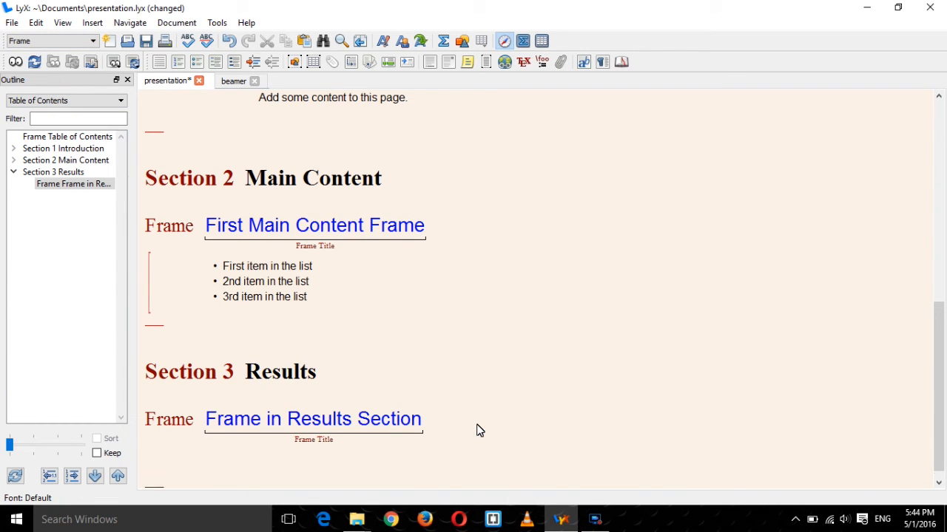
{"action": "left_click", "coordinate": [178, 62]}
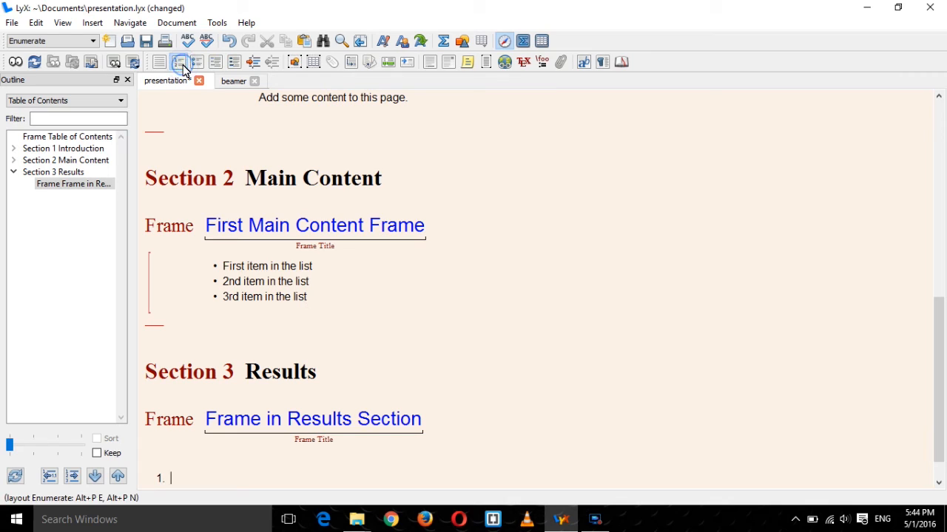
{"action": "type", "text": "lSt"}
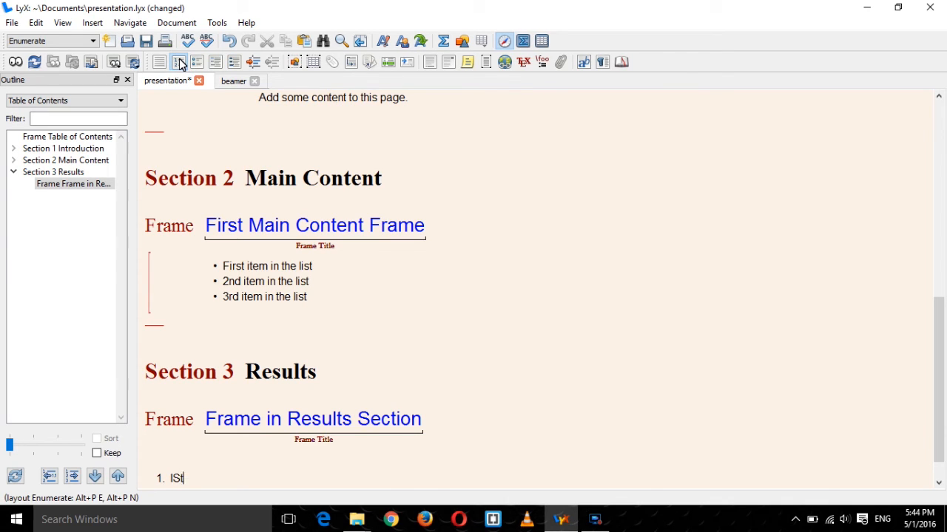
{"action": "type", "text": " item in numbered list"}
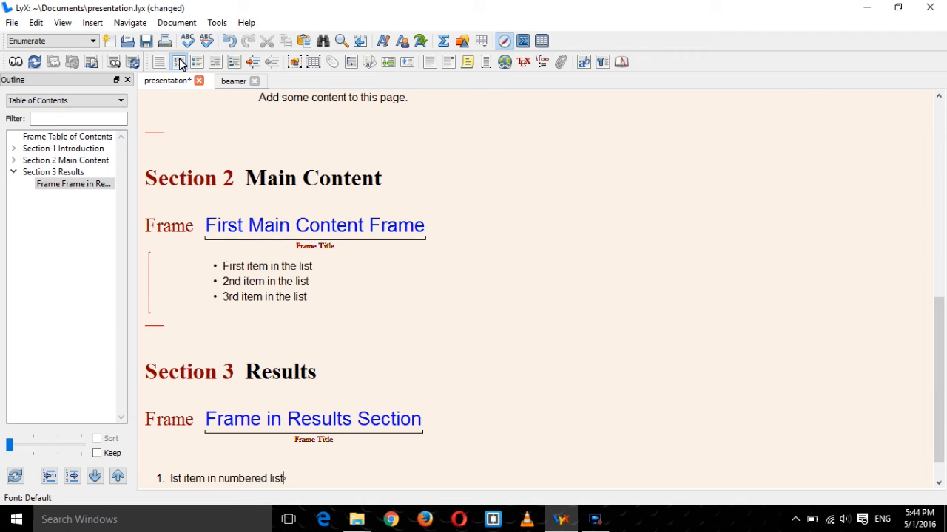
{"action": "key", "text": "Return"}
{"action": "type", "text": "2"}
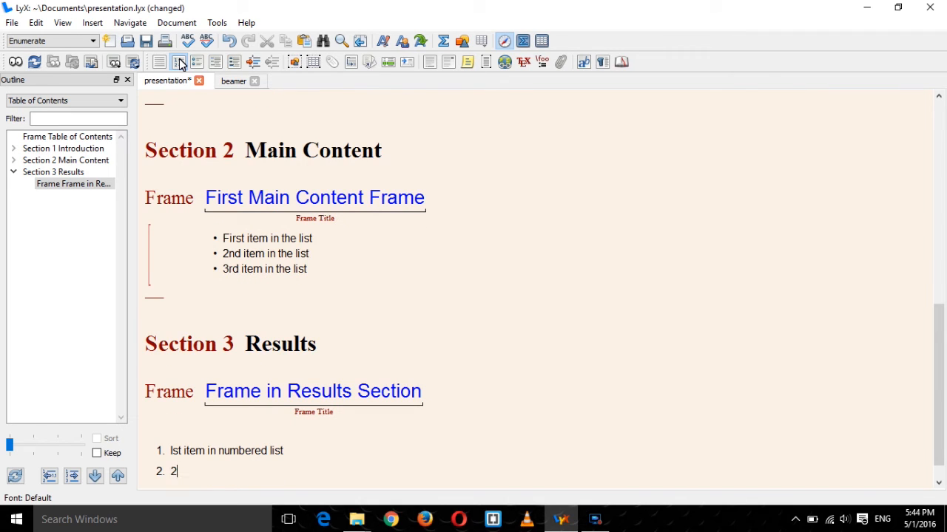
{"action": "type", "text": "nd item in numbered list"}
{"action": "key", "text": "Return"}
{"action": "type", "text": "3rd item."}
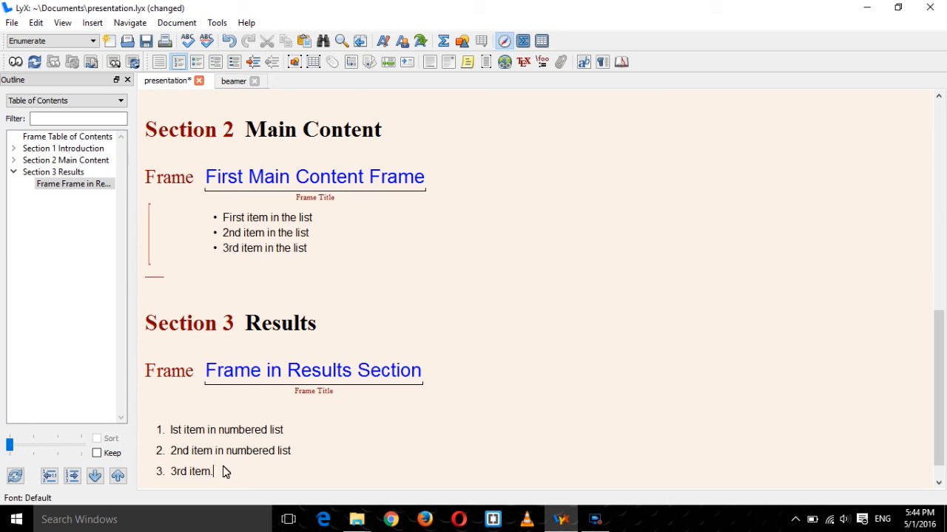
Increase the nesting depth of all three numbered items so they belong to the Results frame.
{"action": "left_click_drag", "start_coordinate": [233, 485], "coordinate": [158, 425]}
{"action": "left_click", "coordinate": [207, 442]}
{"action": "left_click_drag", "start_coordinate": [226, 448], "coordinate": [165, 399]}
{"action": "key", "text": "alt+shift+Right"}
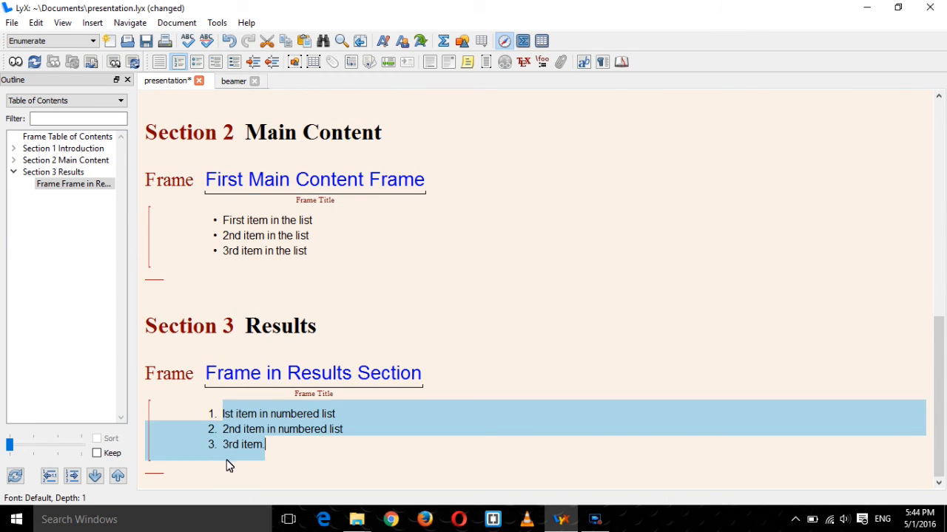
{"action": "left_click", "coordinate": [385, 409]}
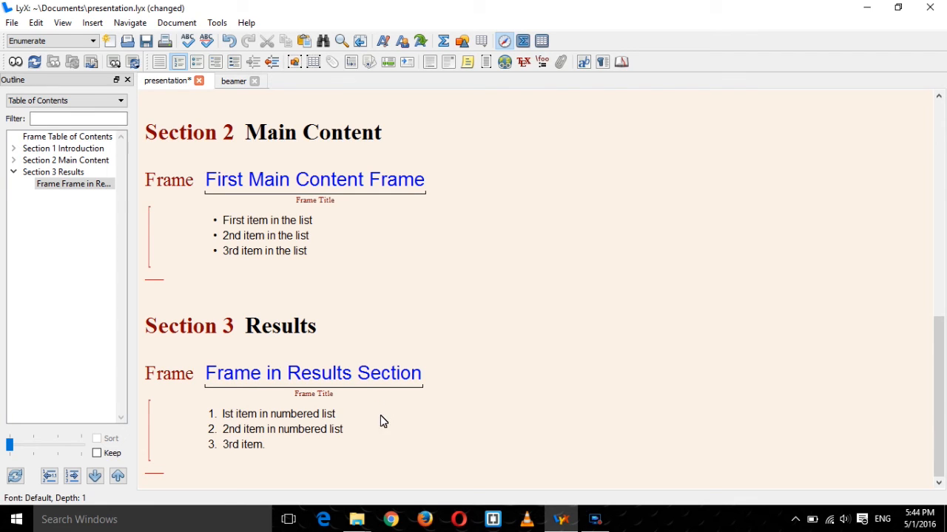
Under the first numbered item, add two nested sub-items: "sub item list" and "2nd sub items list".
{"action": "left_click", "coordinate": [360, 414]}
{"action": "key", "text": "Return"}
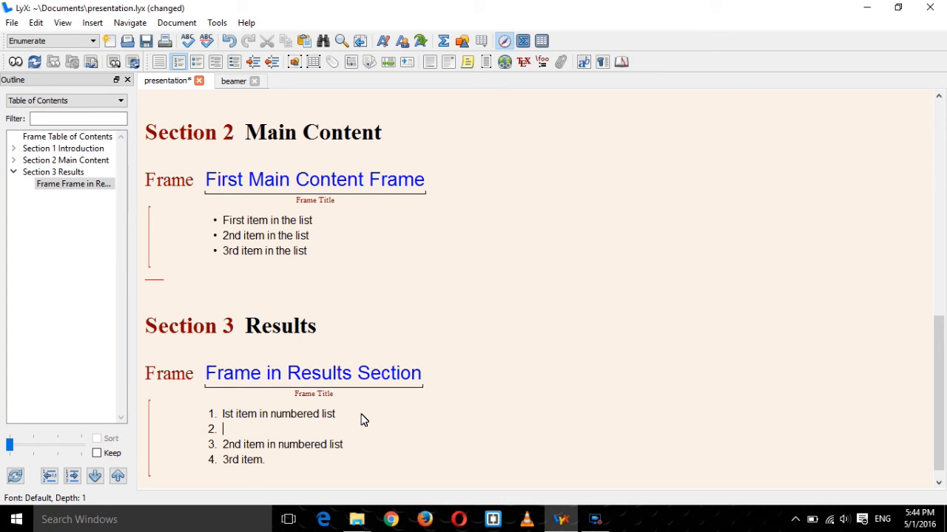
{"action": "key", "text": "Tab"}
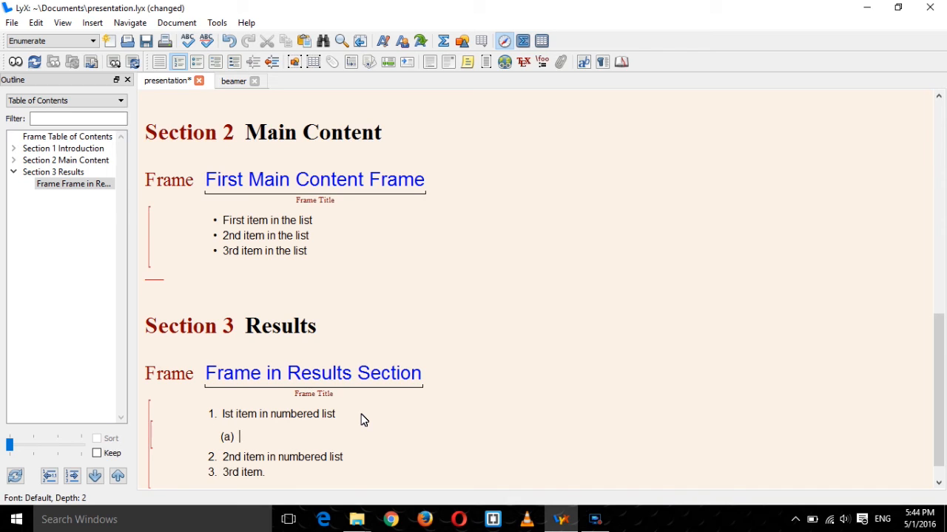
{"action": "type", "text": "sub item lis"}
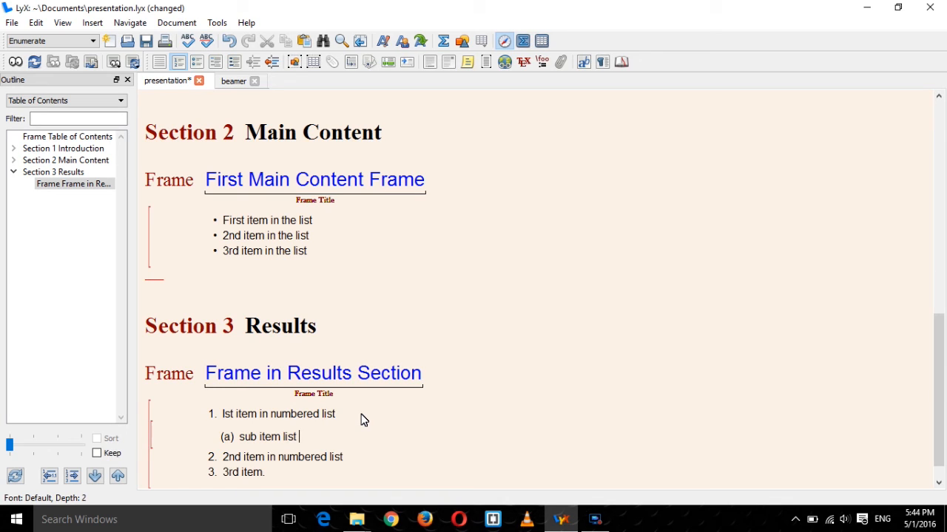
{"action": "type", "text": "t"}
{"action": "key", "text": "Return"}
{"action": "type", "text": "2n"}
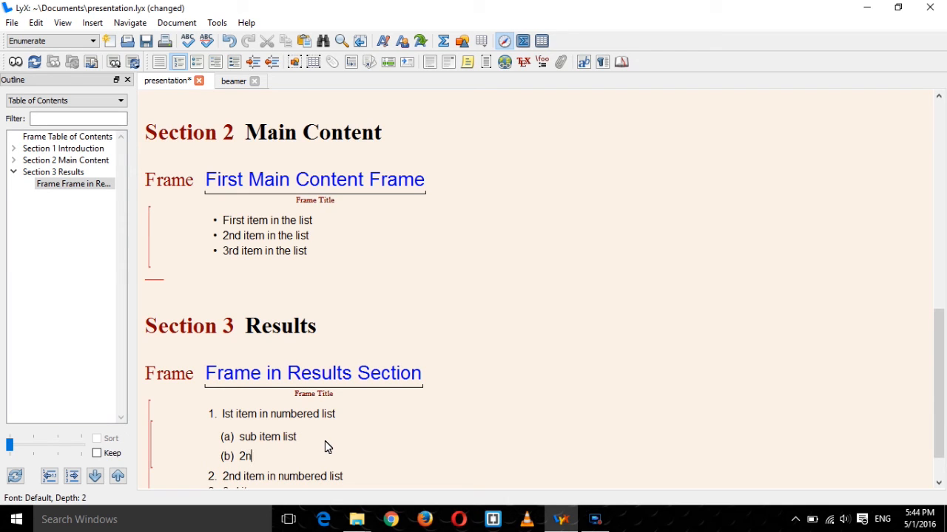
{"action": "type", "text": "d sub items "}
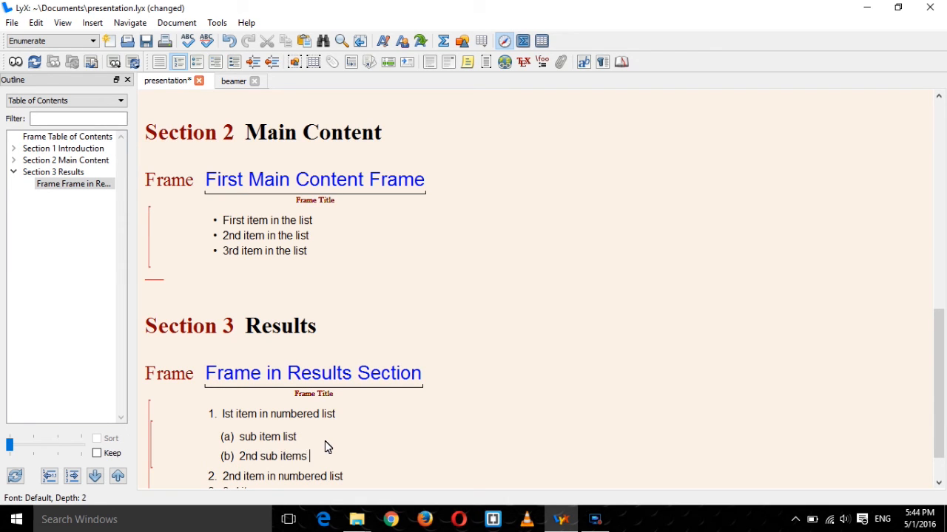
{"action": "type", "text": "list"}
{"action": "scroll", "coordinate": [587, 363], "scroll_direction": "down", "scroll_amount": 1}
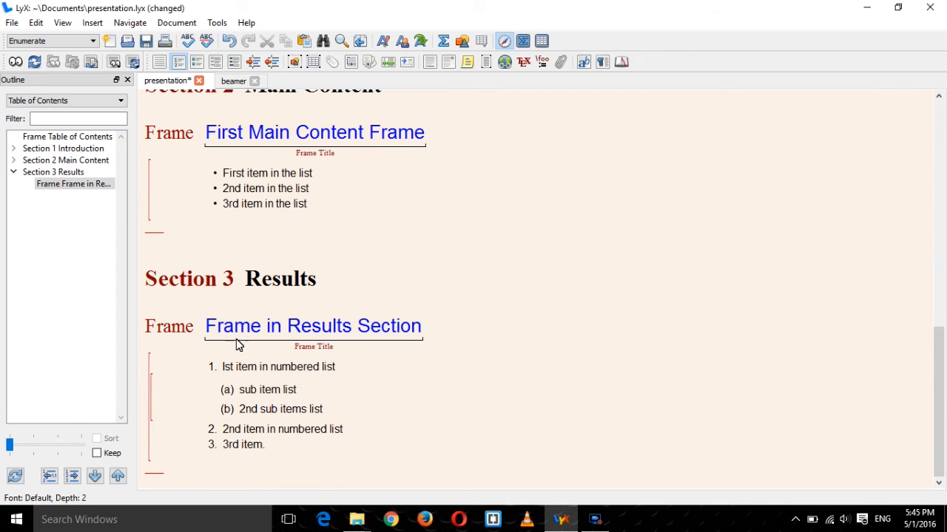
Preview the presentation as PDF, follow the header link to the Results frame, and return to the LyX document.
{"action": "left_click", "coordinate": [14, 62]}
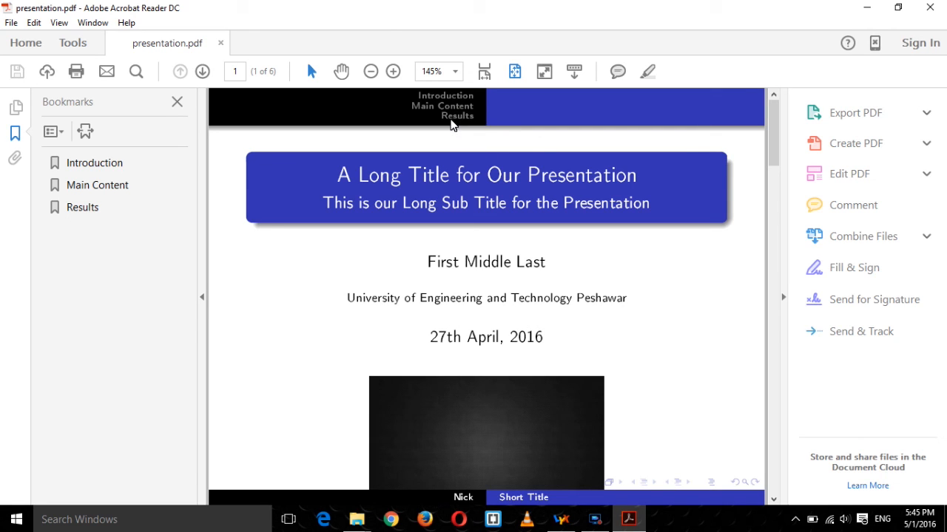
{"action": "left_click", "coordinate": [451, 119]}
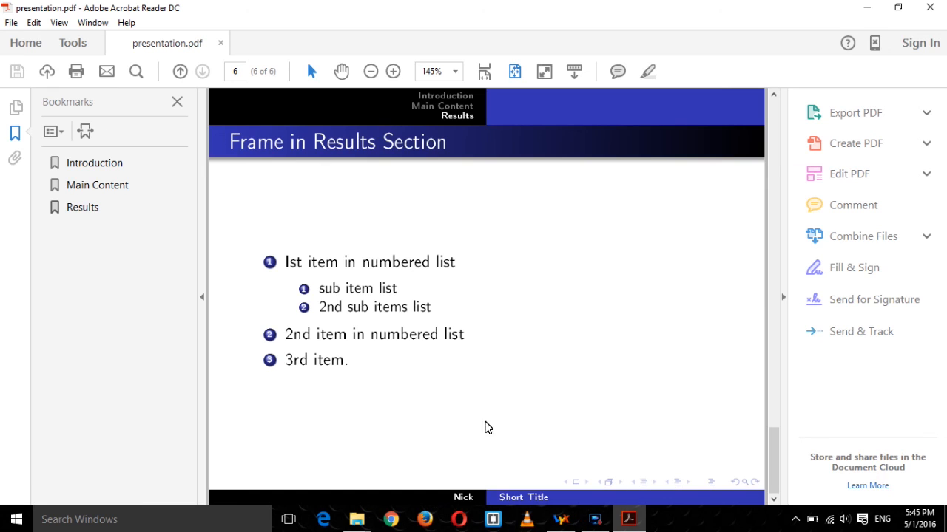
{"action": "left_click", "coordinate": [625, 523]}
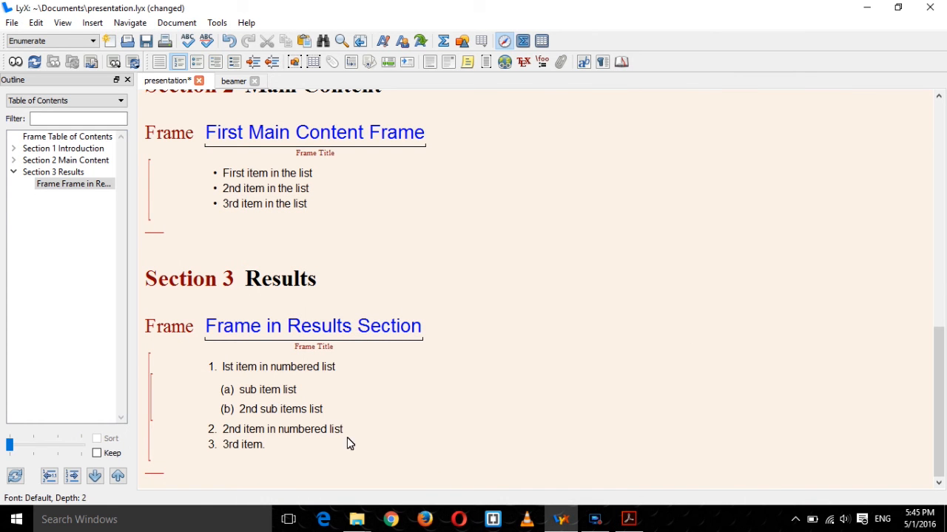
Change the two nested sub-items to a bulleted list and check the Results frame in a fresh PDF preview.
{"action": "left_click_drag", "start_coordinate": [327, 410], "coordinate": [236, 394]}
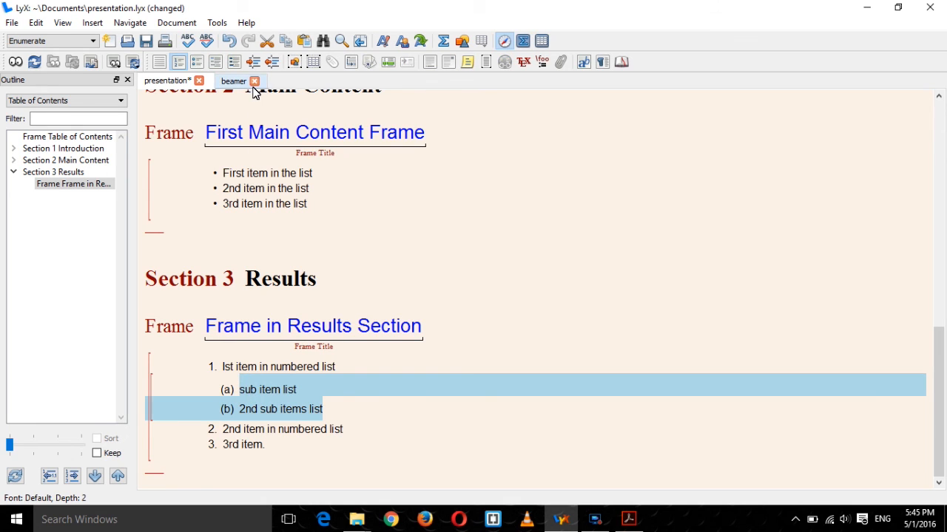
{"action": "left_click", "coordinate": [196, 62]}
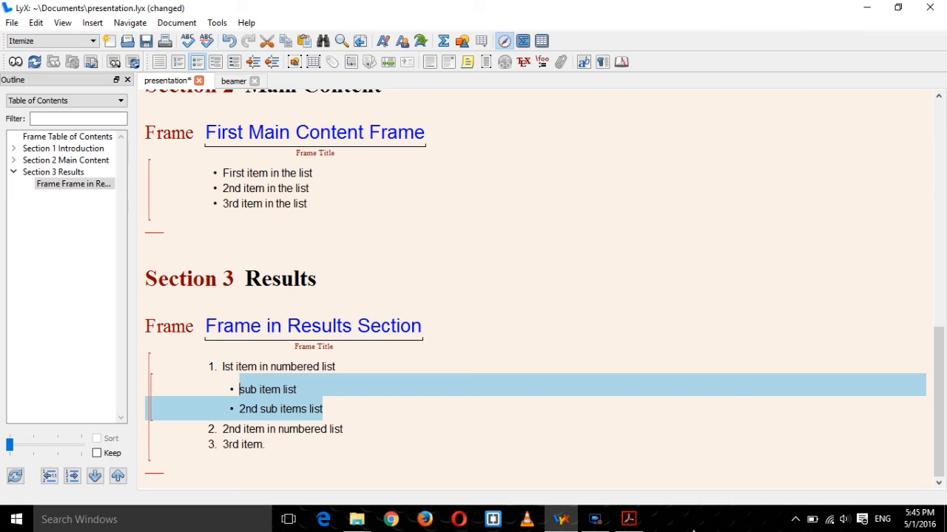
{"action": "left_click", "coordinate": [628, 519]}
{"action": "left_click", "coordinate": [929, 7]}
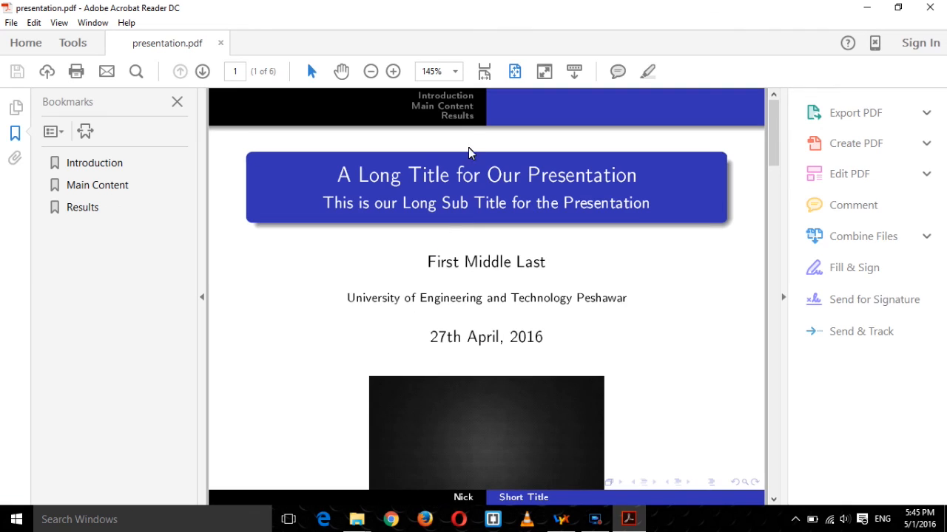
{"action": "left_click", "coordinate": [457, 116]}
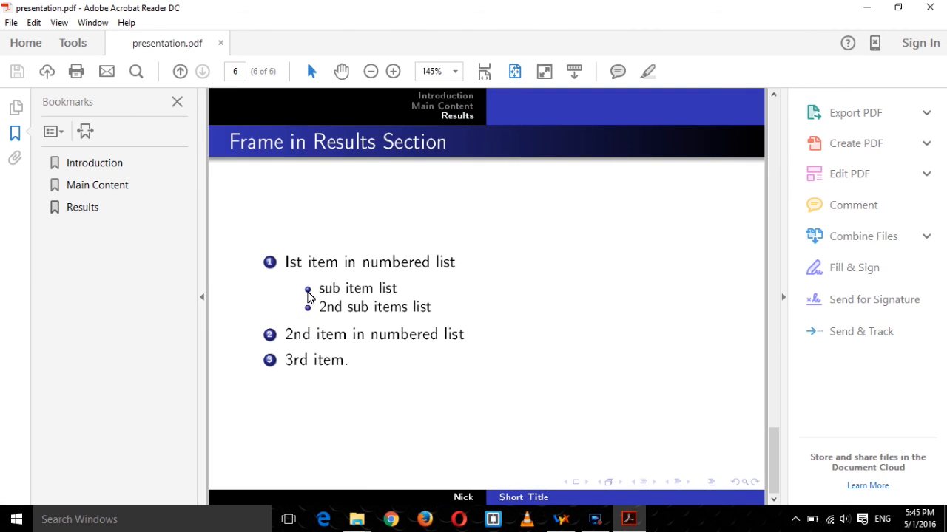